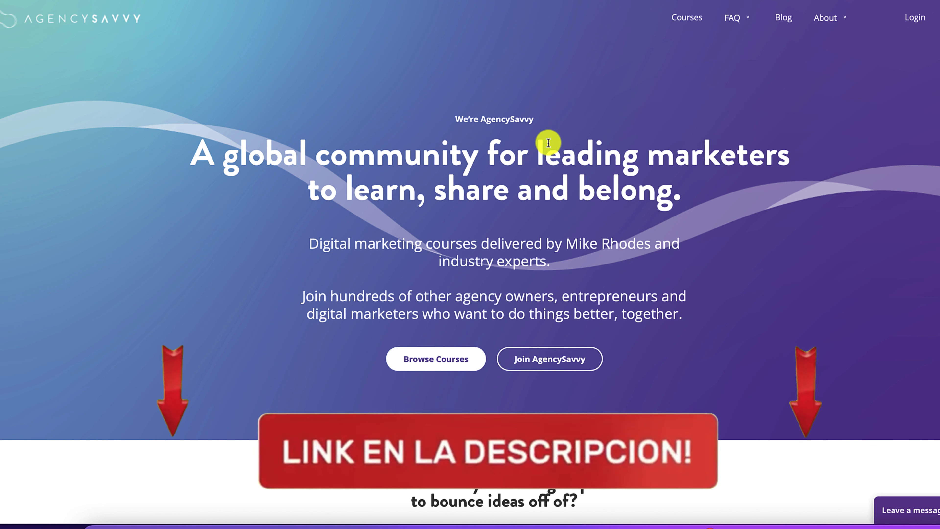
# Open the script file "v20 - pmax charts in spreadsheet (for a single account)" in the agencysavvy/pmax GitHub repository
pyautogui.moveTo(831, 1)
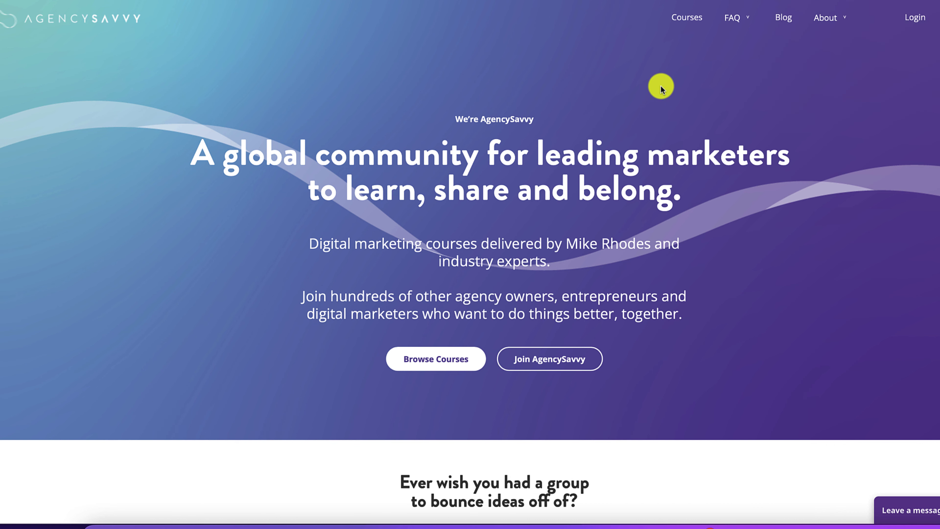
pyautogui.click(821, 1)
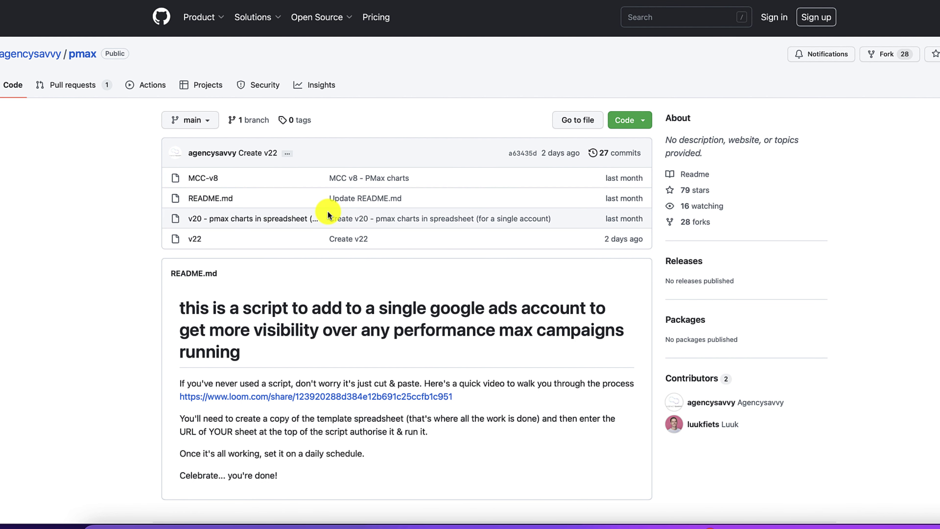
pyautogui.click(239, 218)
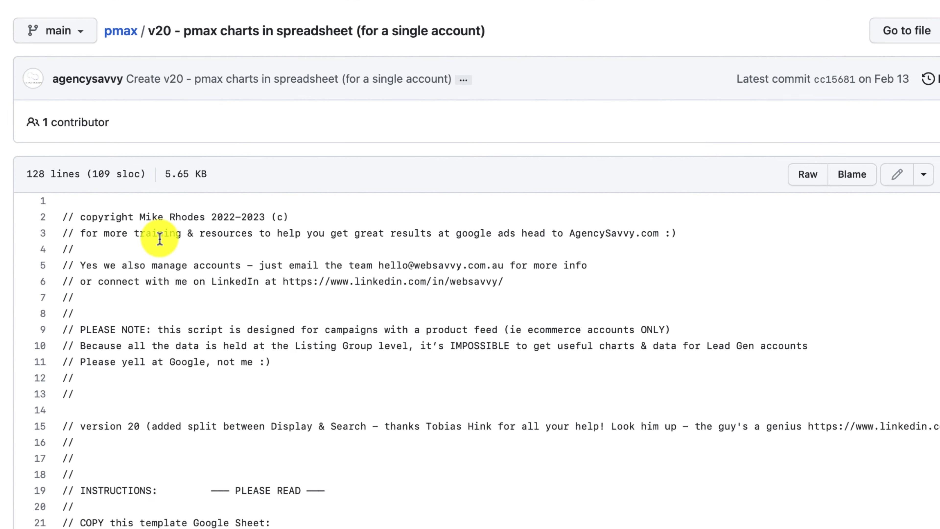
# Read through the v20 script's code, its product-feed note and the setup instructions in its header comments
pyautogui.scroll(-10, 168, 240)
pyautogui.scroll(-20, 154, 239)
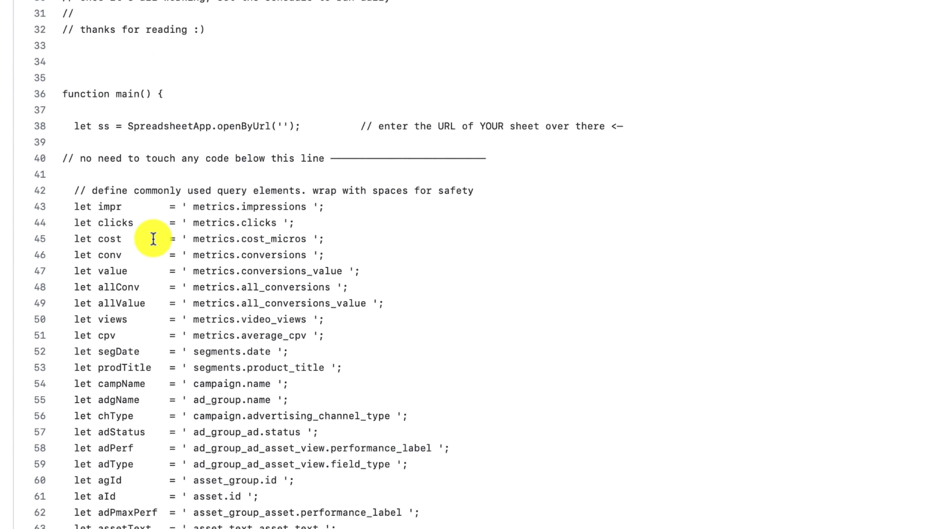
pyautogui.scroll(-2, 153, 238)
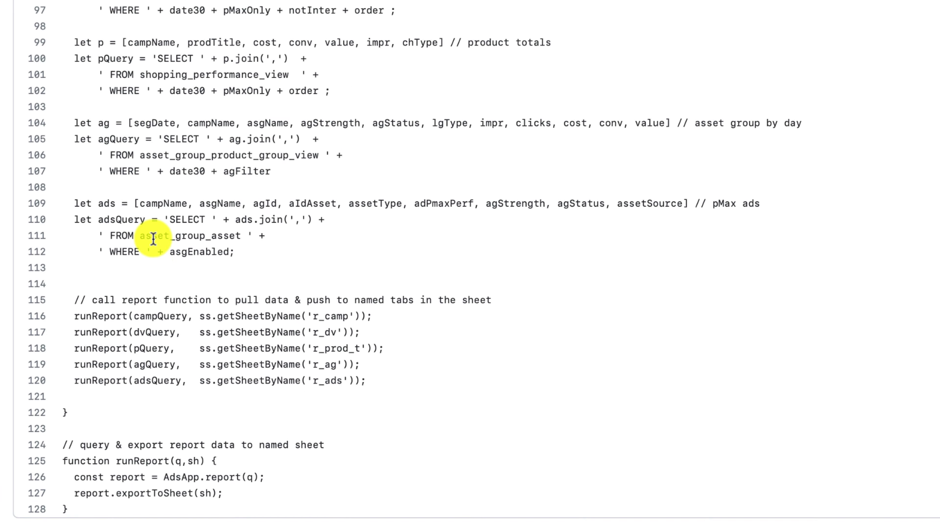
pyautogui.scroll(20, 154, 241)
pyautogui.scroll(3, 154, 239)
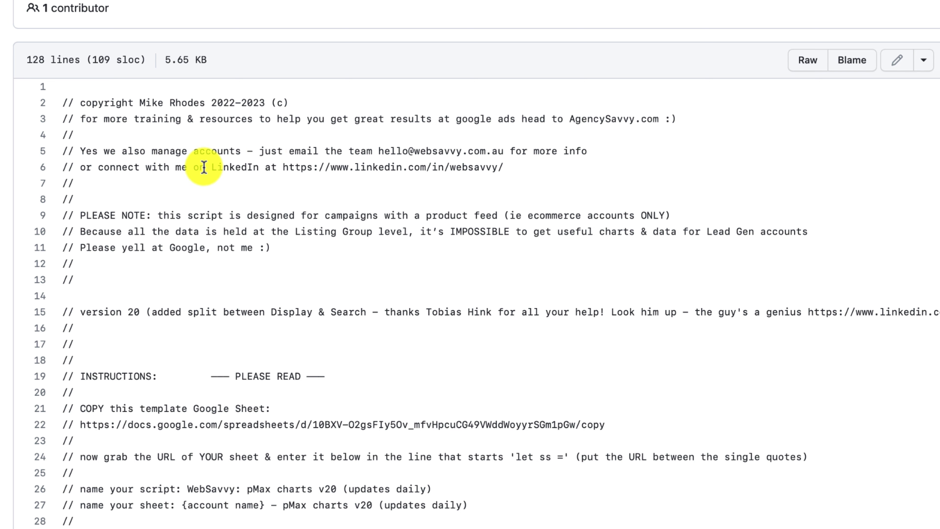
pyautogui.scroll(-5, 203, 168)
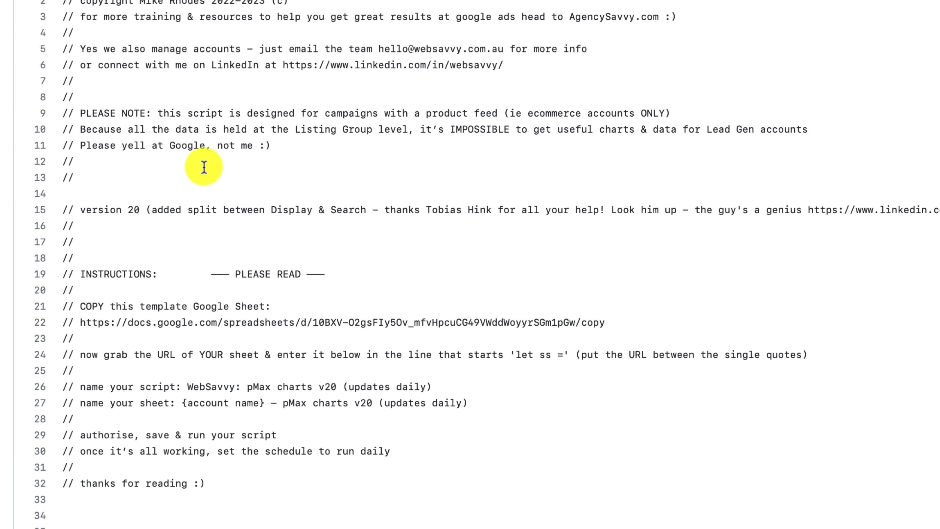
pyautogui.scroll(-2, 203, 167)
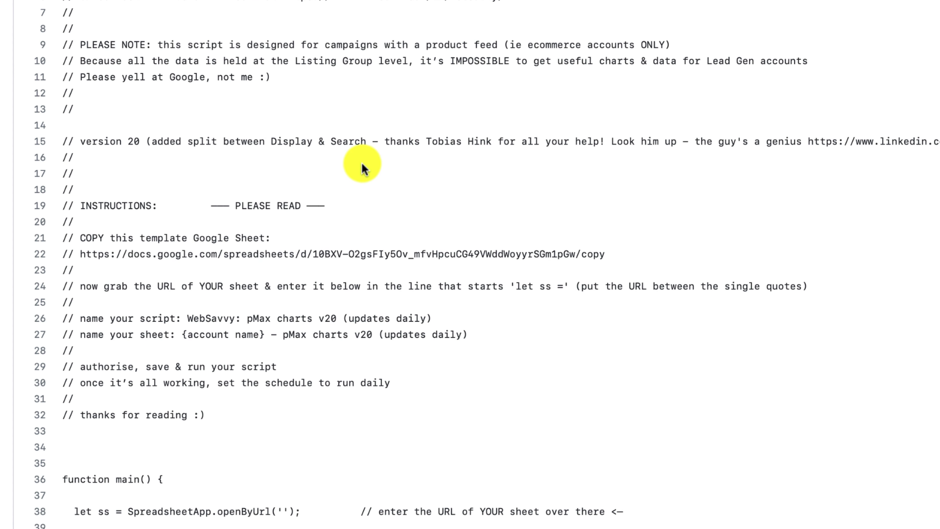
# Open the template Google Sheet link from line 22 of the script and make a copy of v20 TEMPLATE
pyautogui.scroll(-5, 220, 171)
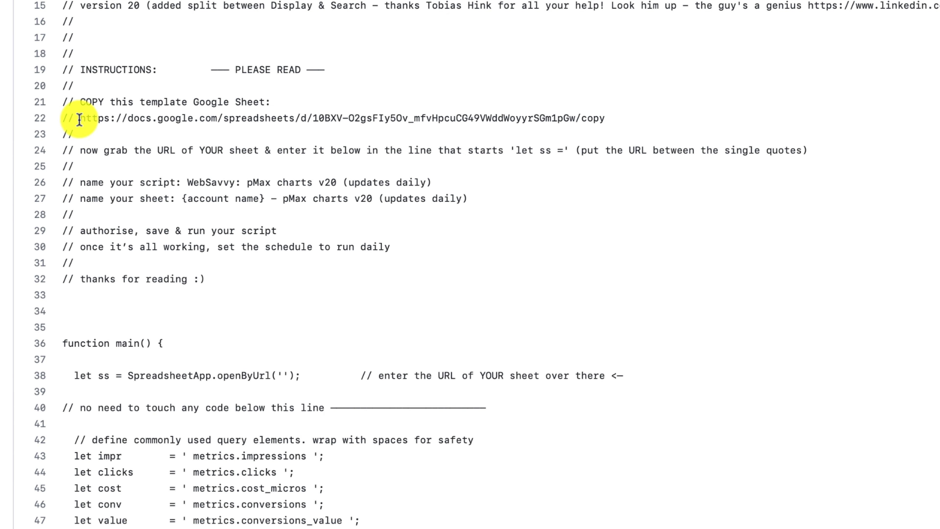
pyautogui.moveTo(81, 118); pyautogui.dragTo(694, 116)
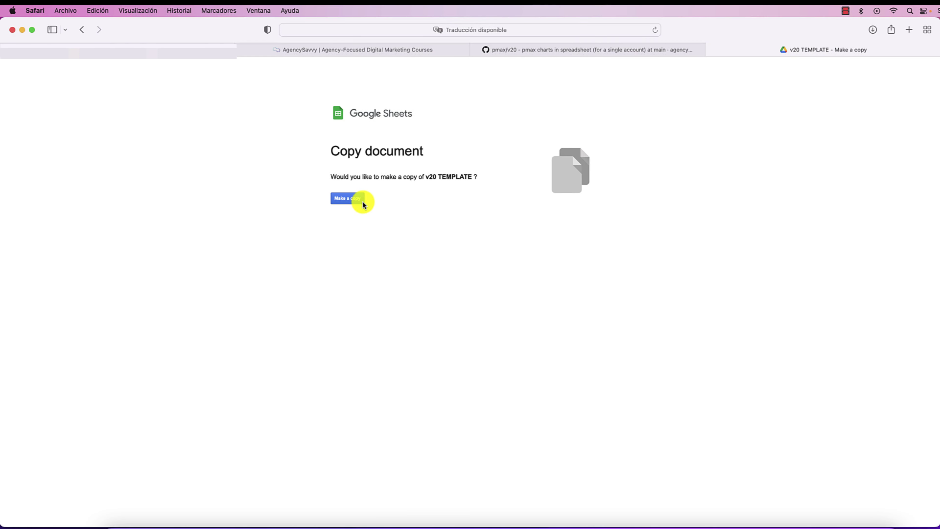
pyautogui.click(363, 203)
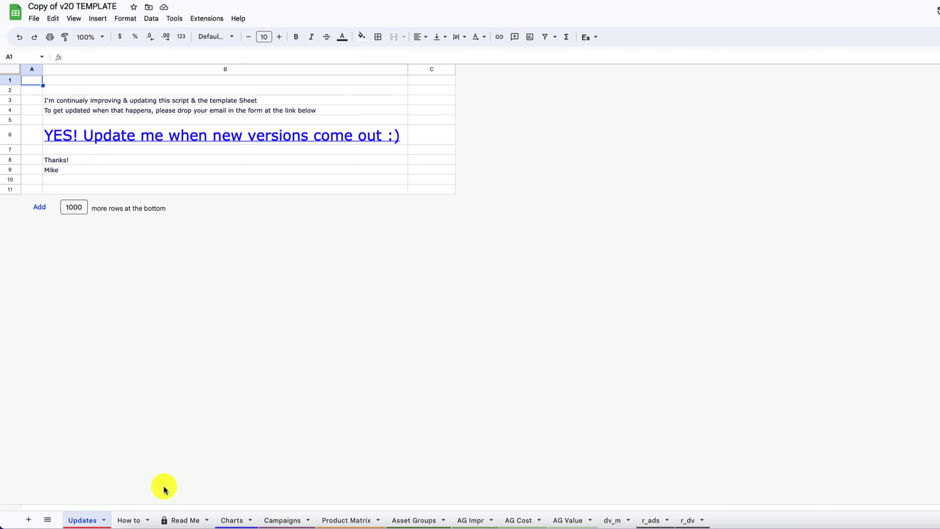
# Read the usage ideas on the How to sheet and the notes on the Read Me sheet of the copied template
pyautogui.click(136, 522)
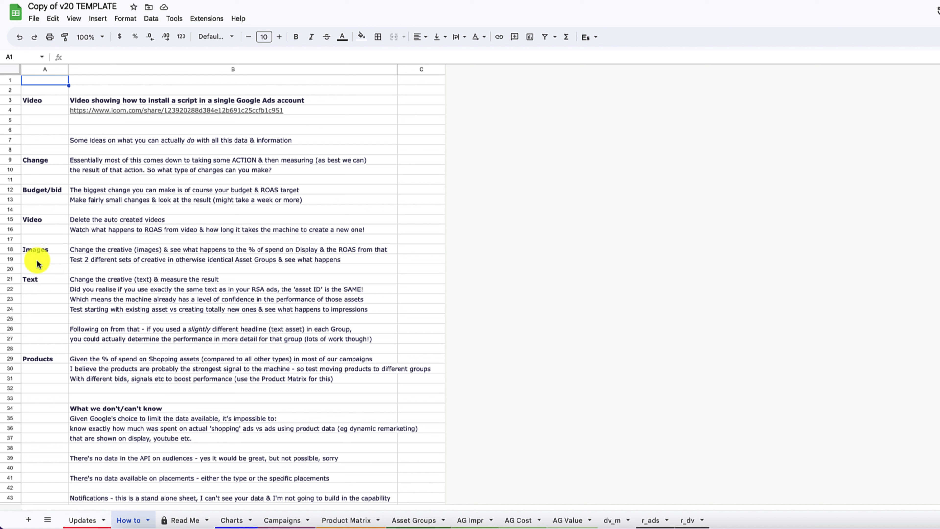
pyautogui.scroll(-3, 37, 304)
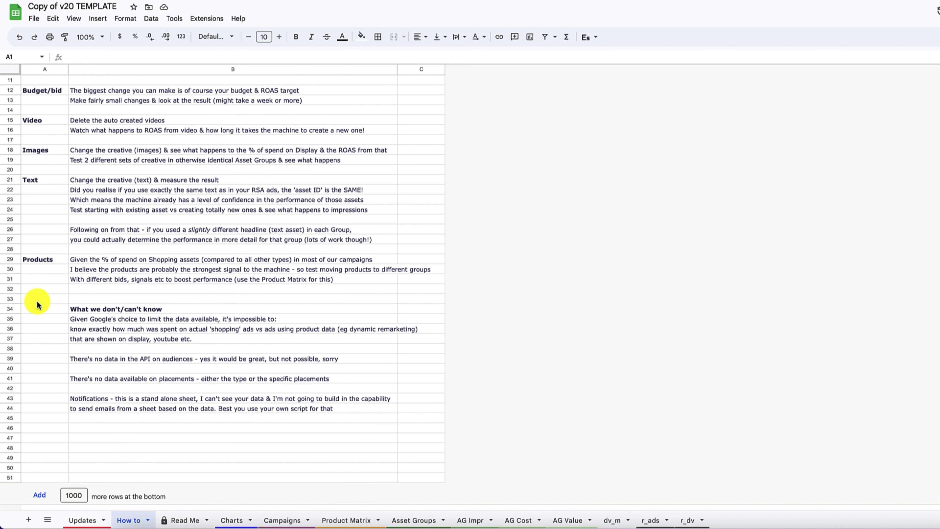
pyautogui.scroll(3, 37, 304)
pyautogui.click(194, 522)
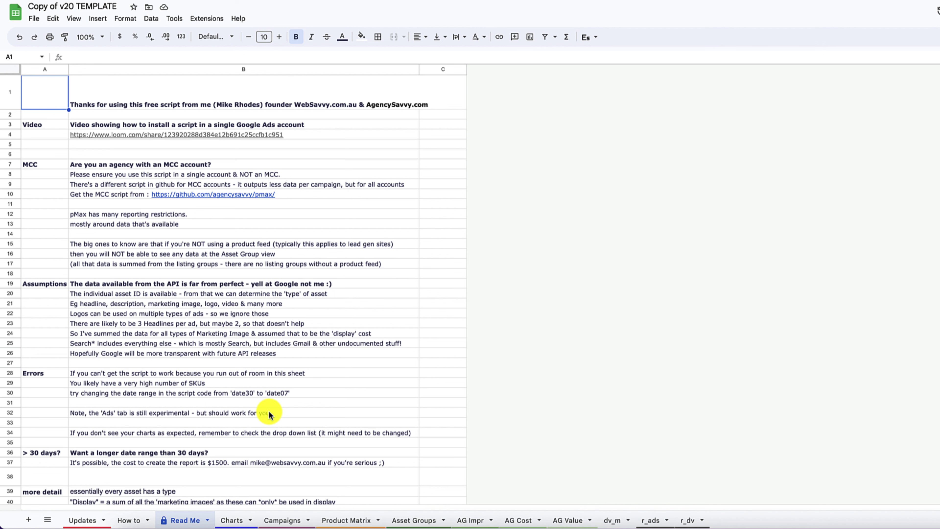
pyautogui.scroll(-3, 269, 414)
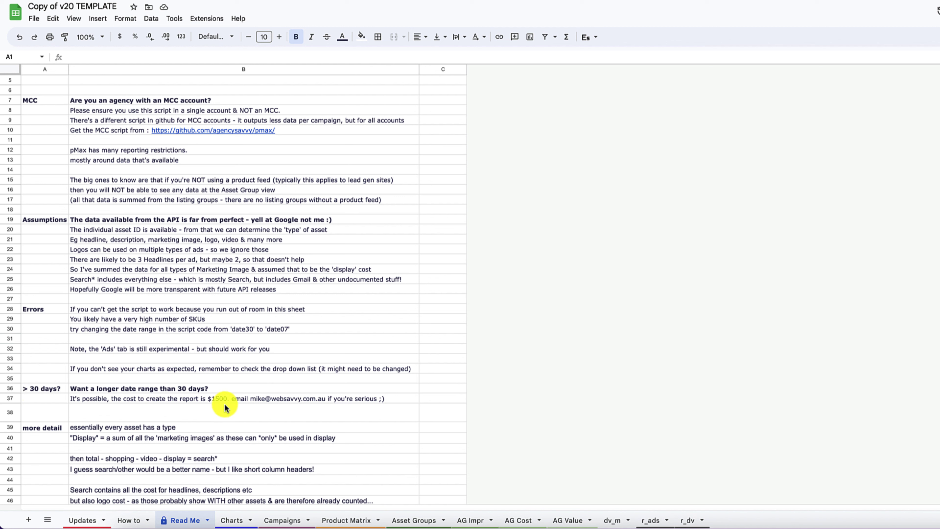
pyautogui.scroll(-5, 227, 407)
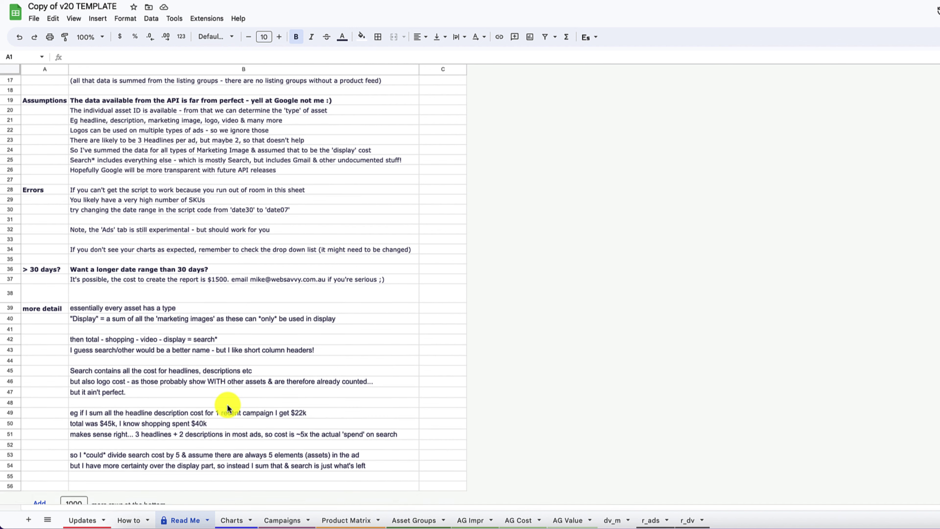
pyautogui.scroll(5, 227, 407)
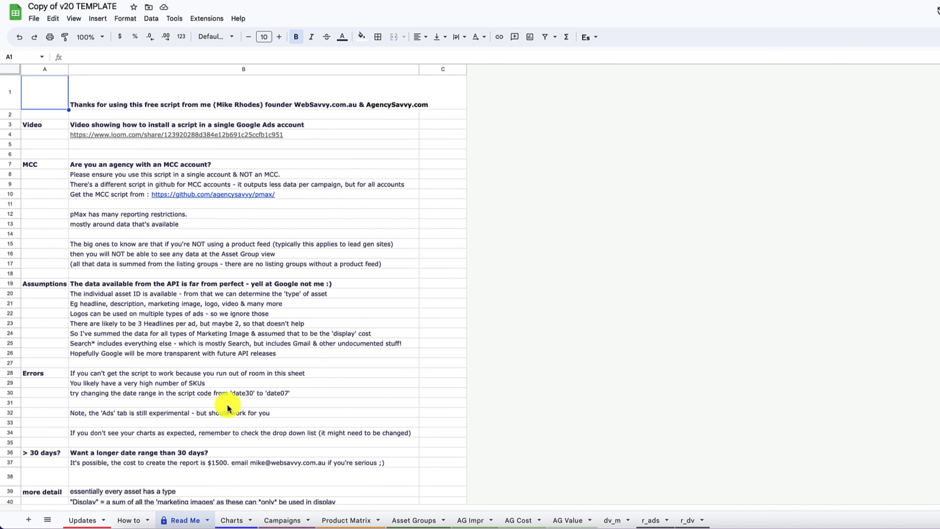
# Examine the Charts sheet and the campaign options in the A2 dropdown, leaving the selected campaign as it is
pyautogui.click(245, 520)
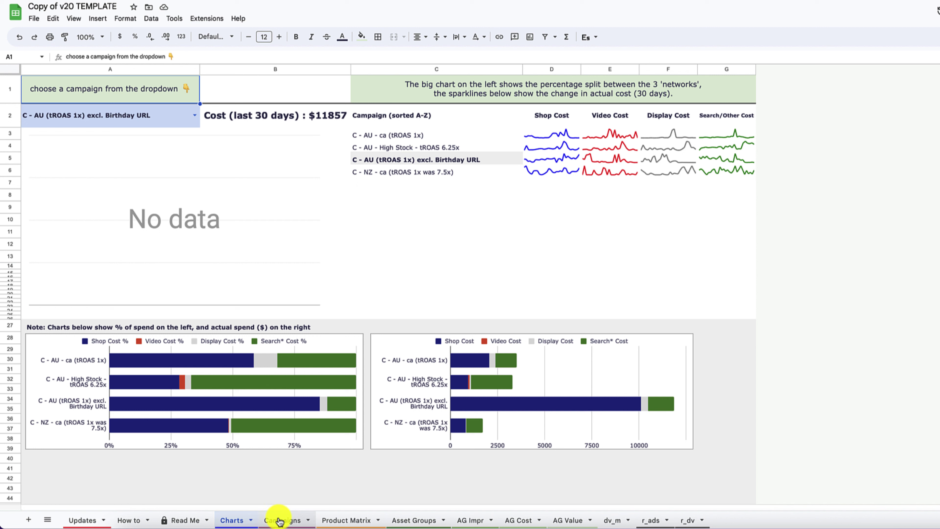
pyautogui.click(190, 119)
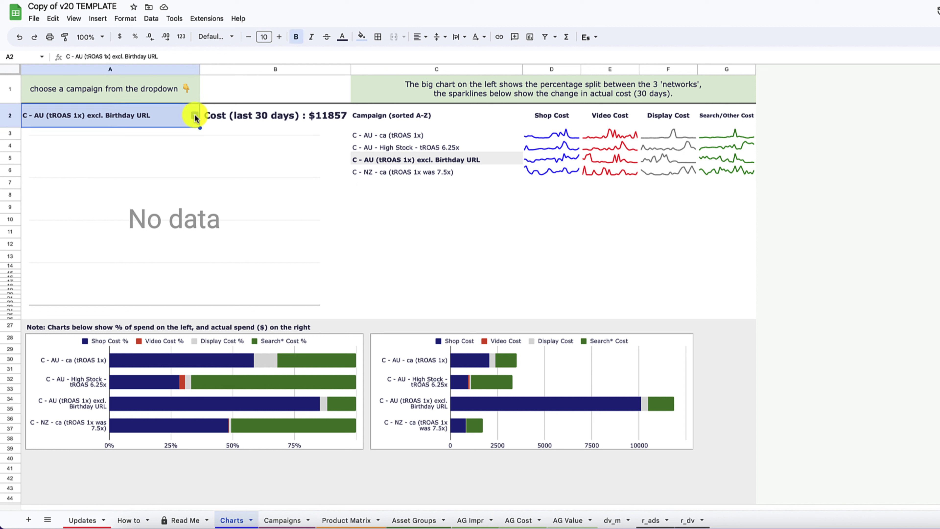
pyautogui.click(194, 117)
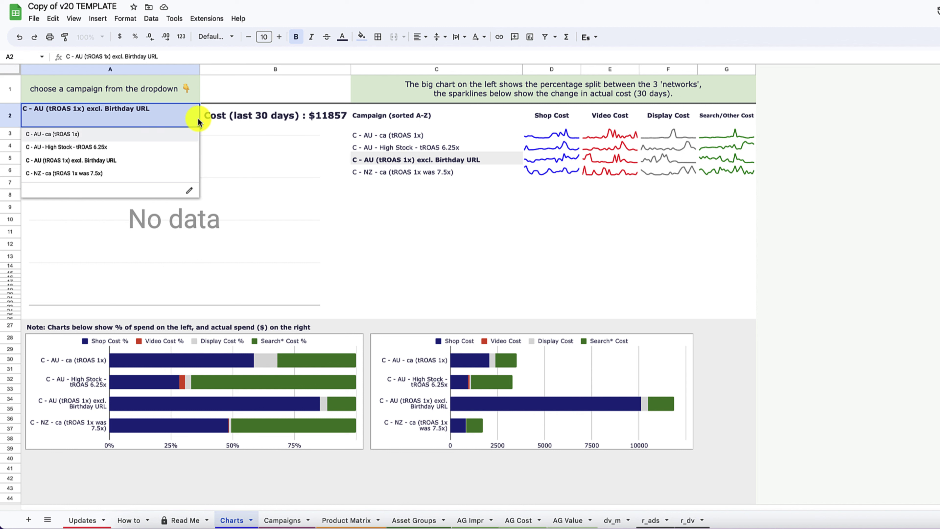
pyautogui.click(293, 228)
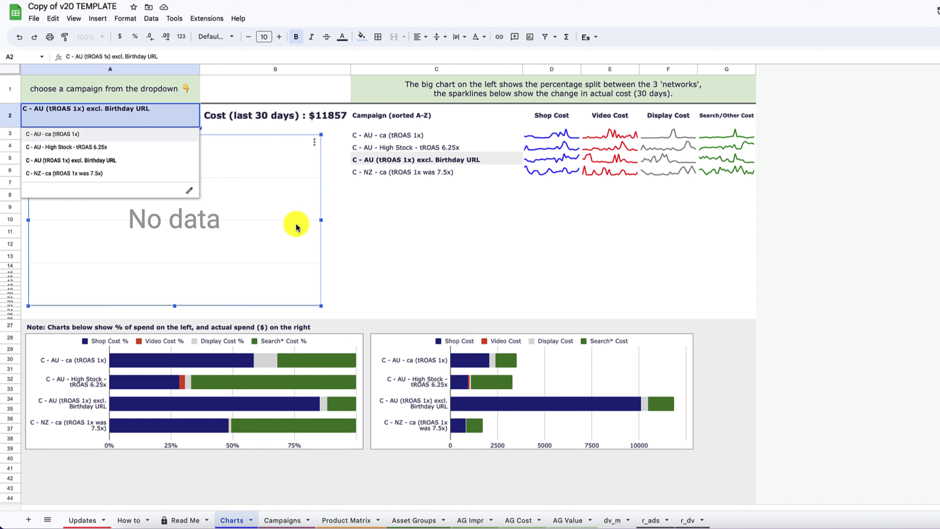
pyautogui.click(248, 91)
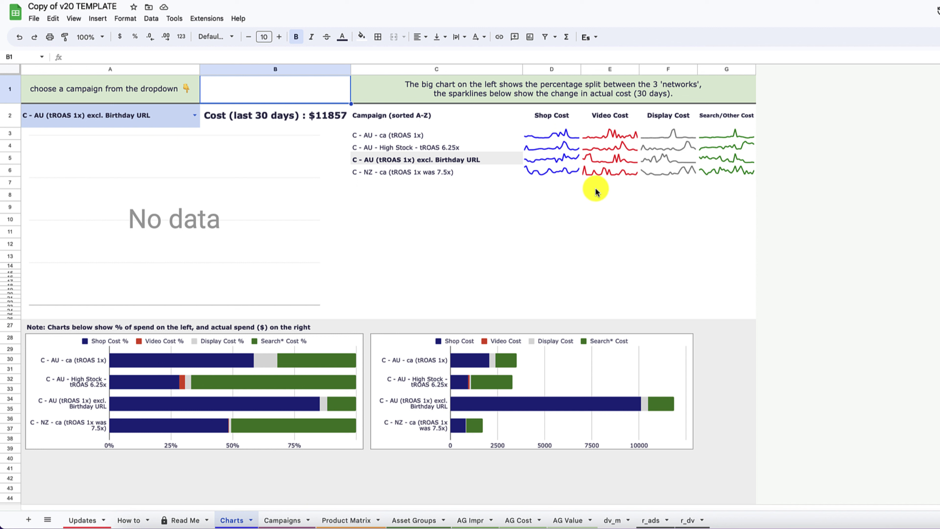
# Review the Campaigns, Product Matrix, Asset Groups, AG Impr and AG Cost sheets and the ones following them
pyautogui.click(288, 521)
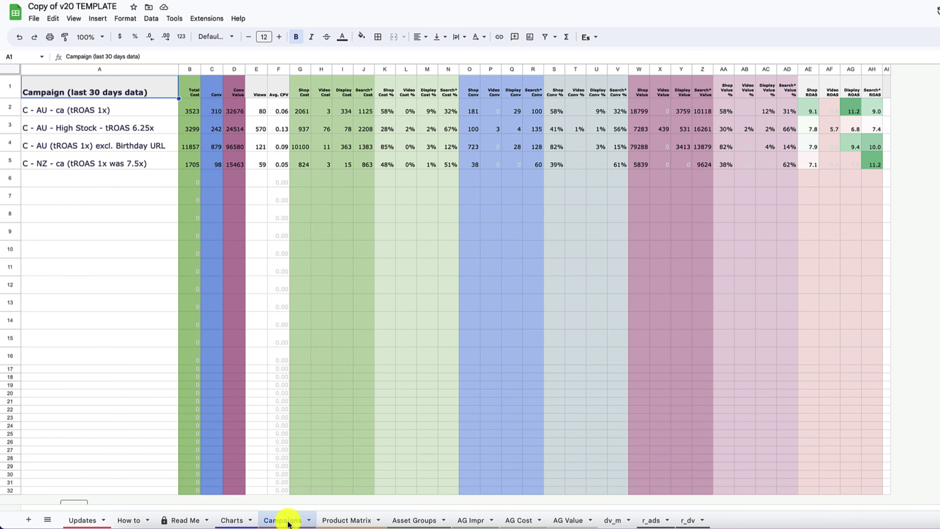
pyautogui.click(354, 520)
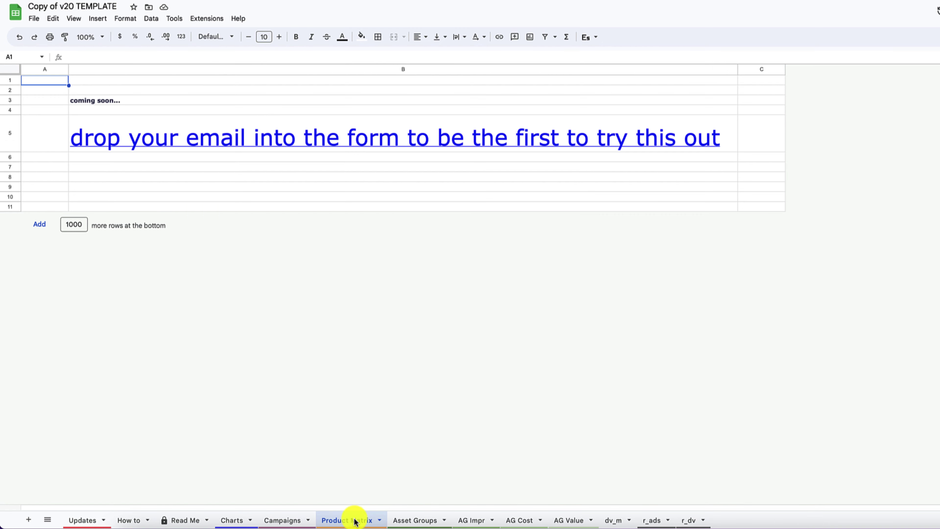
pyautogui.click(423, 521)
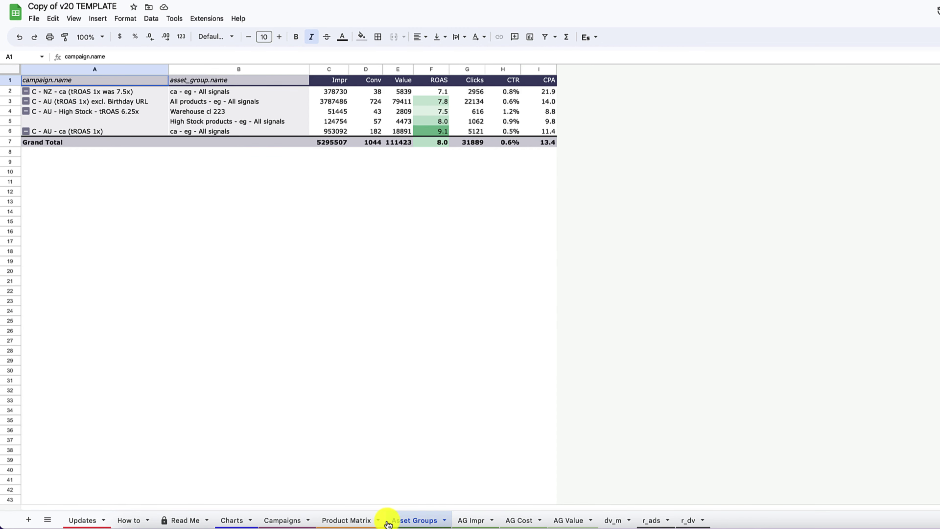
pyautogui.click(350, 522)
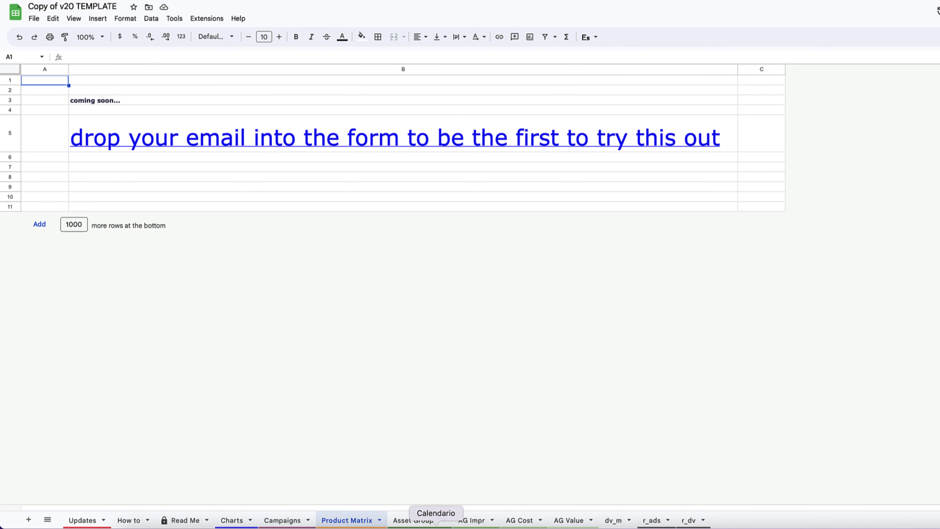
pyautogui.click(420, 520)
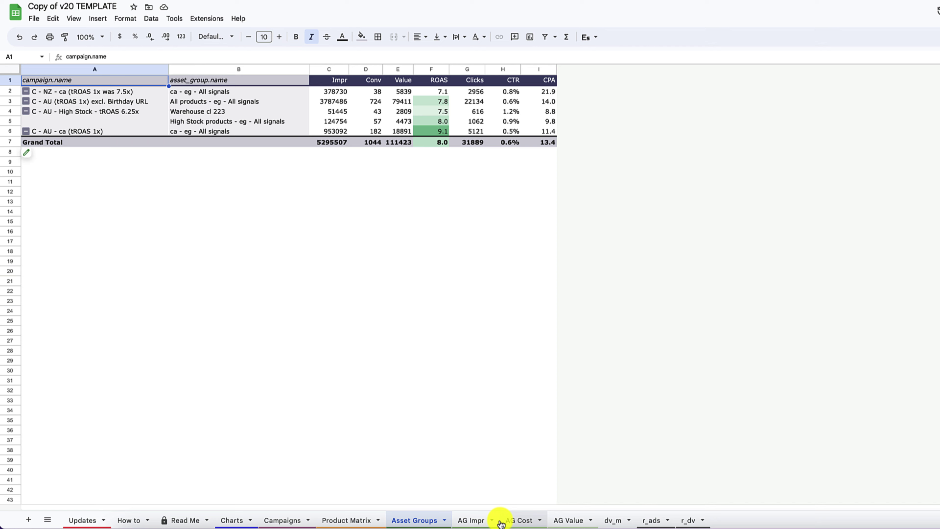
pyautogui.click(472, 521)
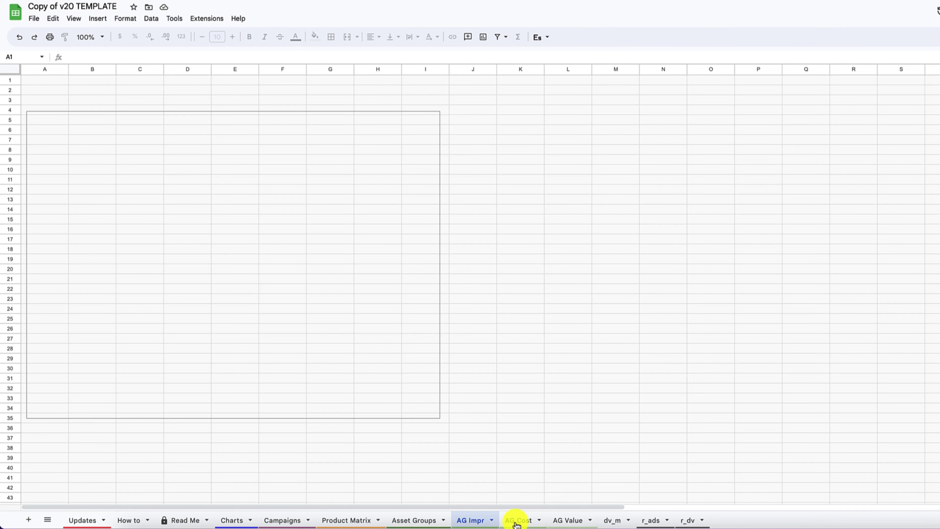
pyautogui.click(517, 520)
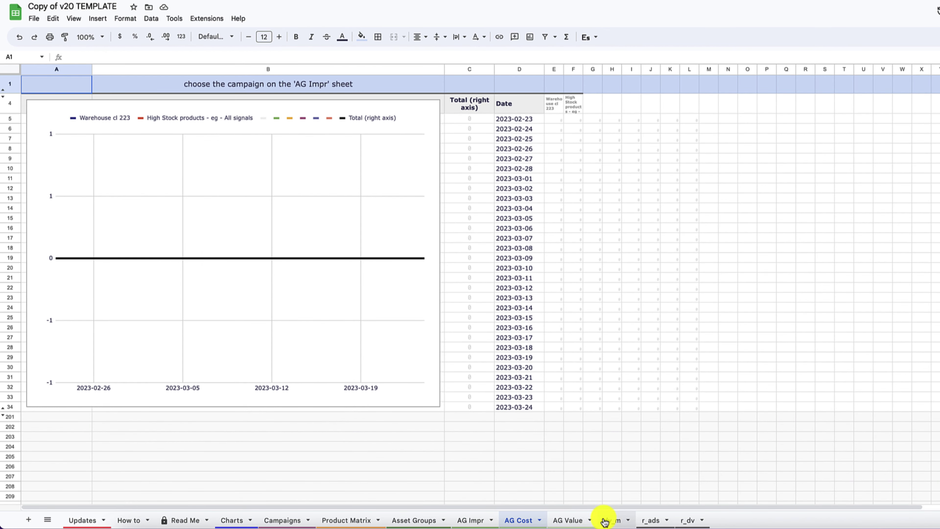
pyautogui.click(593, 520)
pyautogui.click(615, 520)
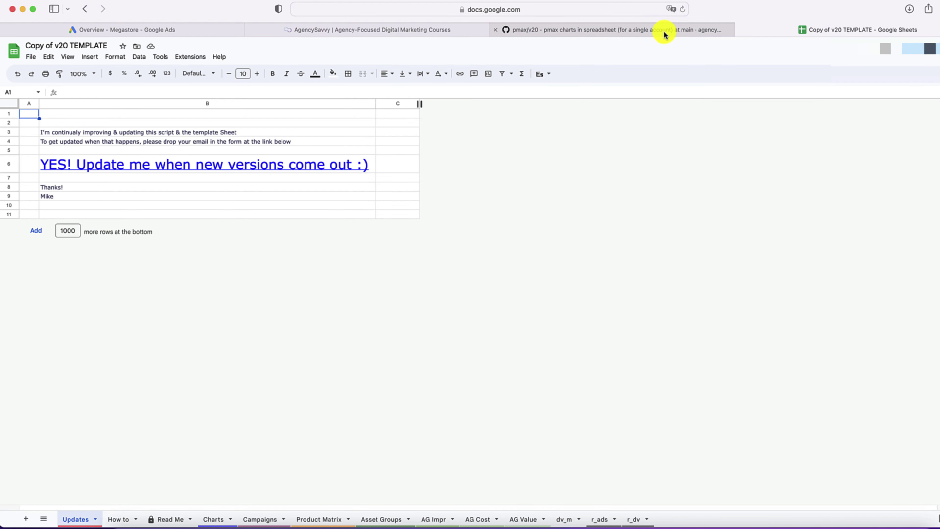
# Switch back to the v20 script on GitHub and copy its entire raw contents
pyautogui.click(667, 32)
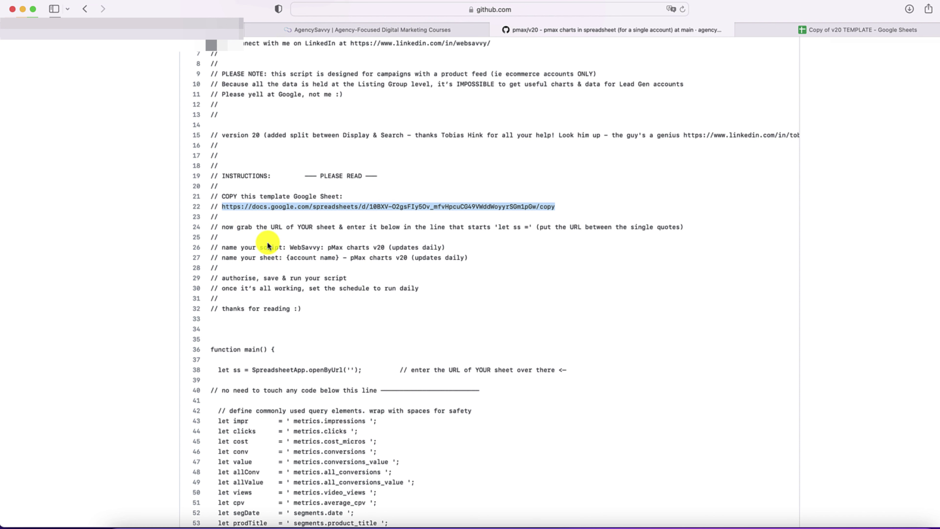
pyautogui.scroll(-2, 268, 245)
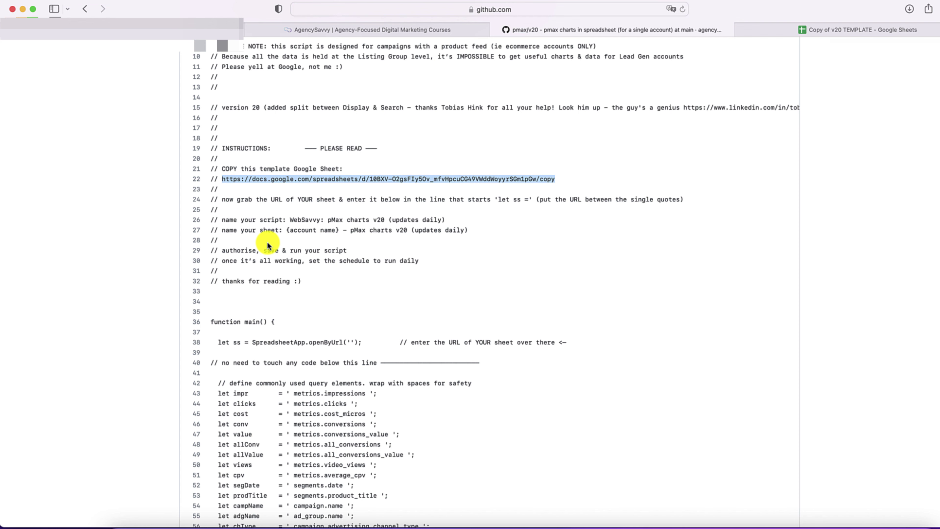
pyautogui.scroll(-4, 268, 245)
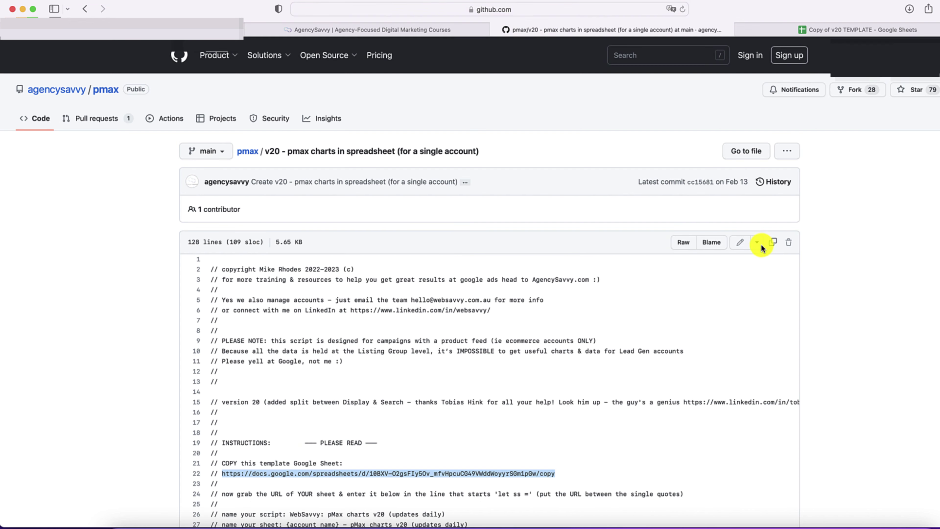
pyautogui.click(773, 242)
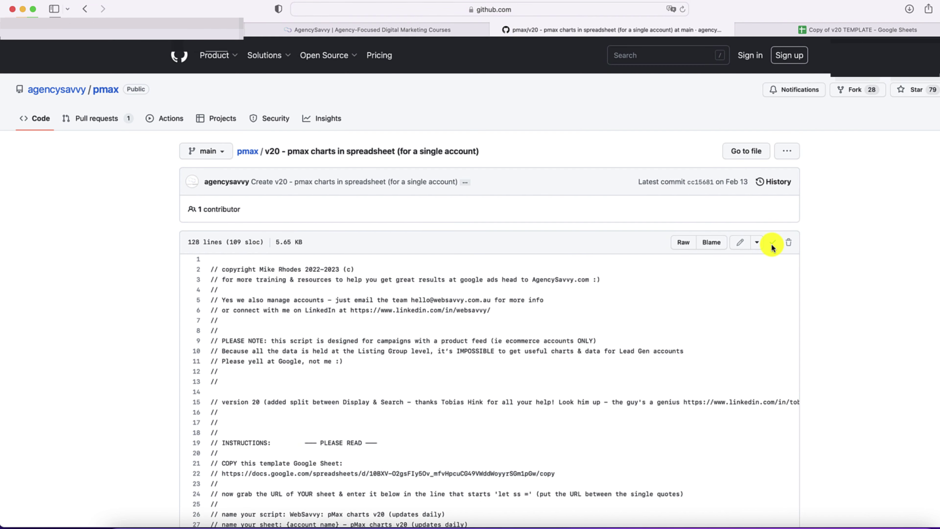
pyautogui.scroll(-1, 440, 204)
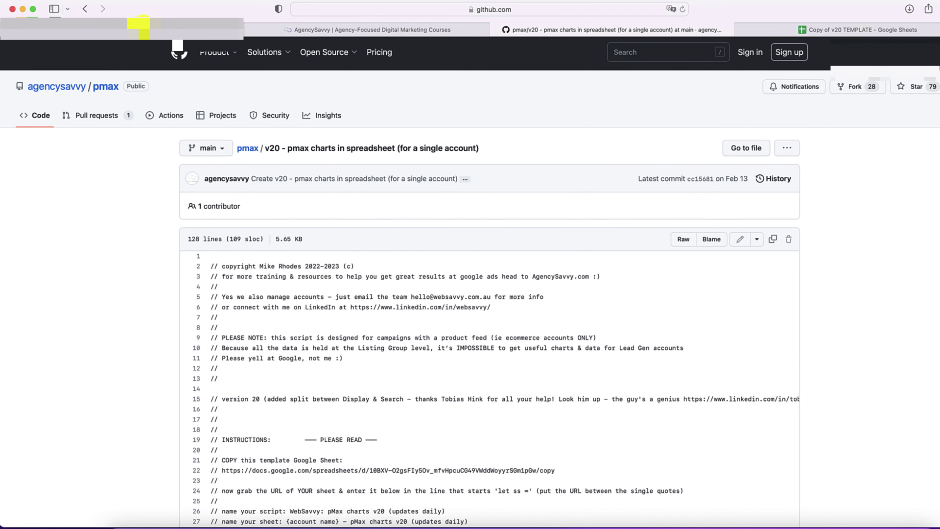
# Switch to the Google Ads account and create a new blank script in the bulk actions scripts
pyautogui.click(144, 27)
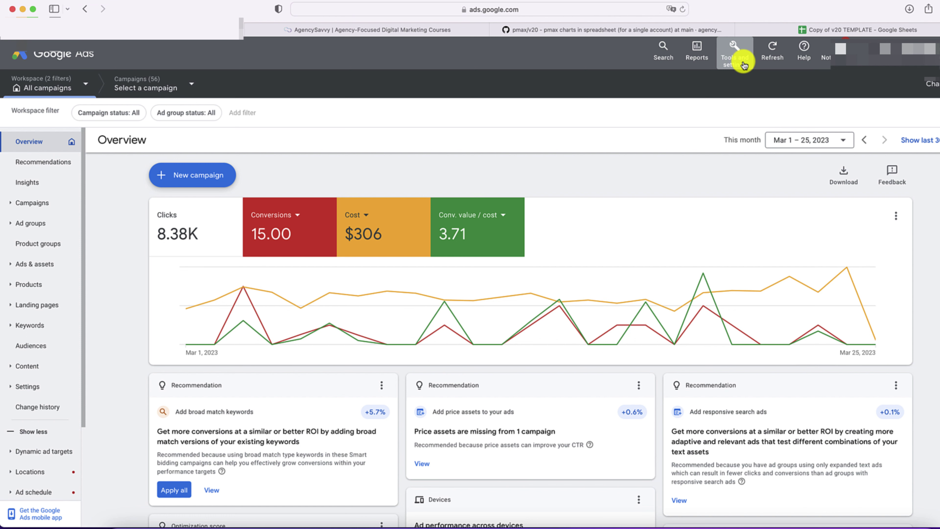
pyautogui.click(744, 66)
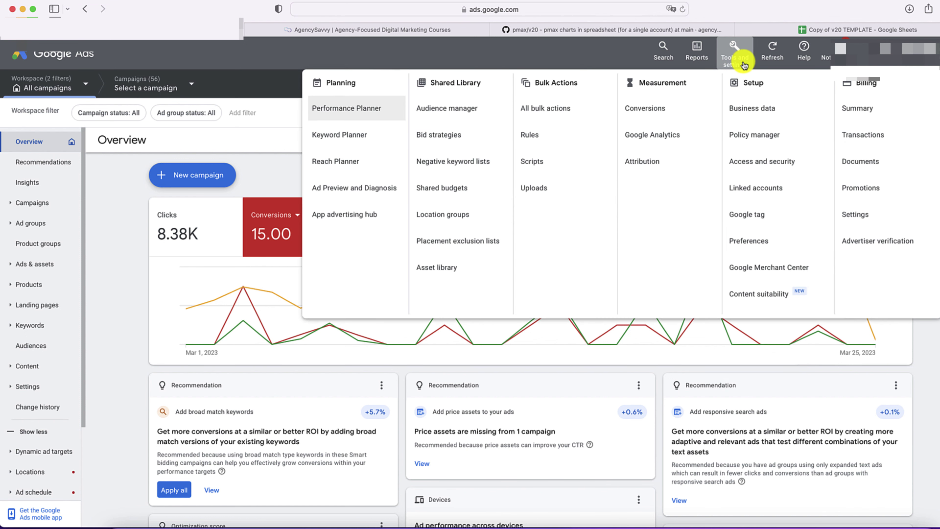
pyautogui.click(542, 166)
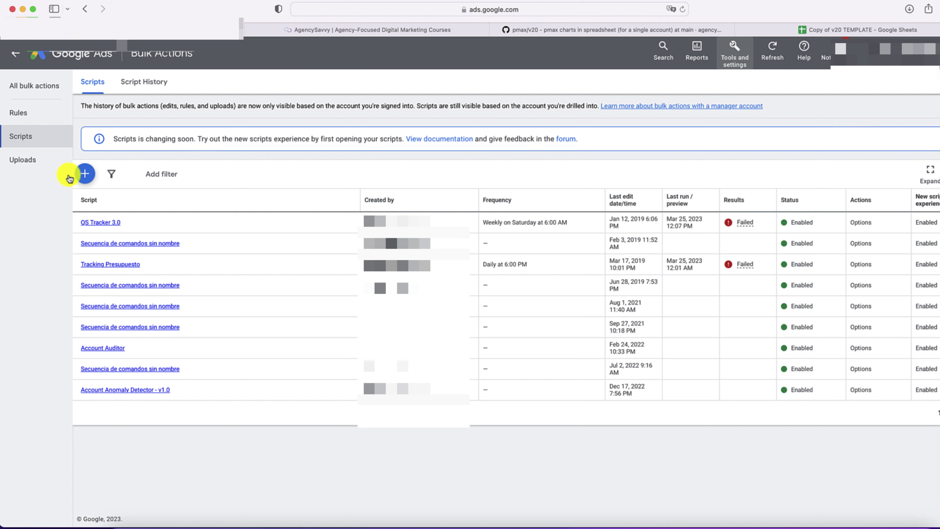
pyautogui.click(86, 178)
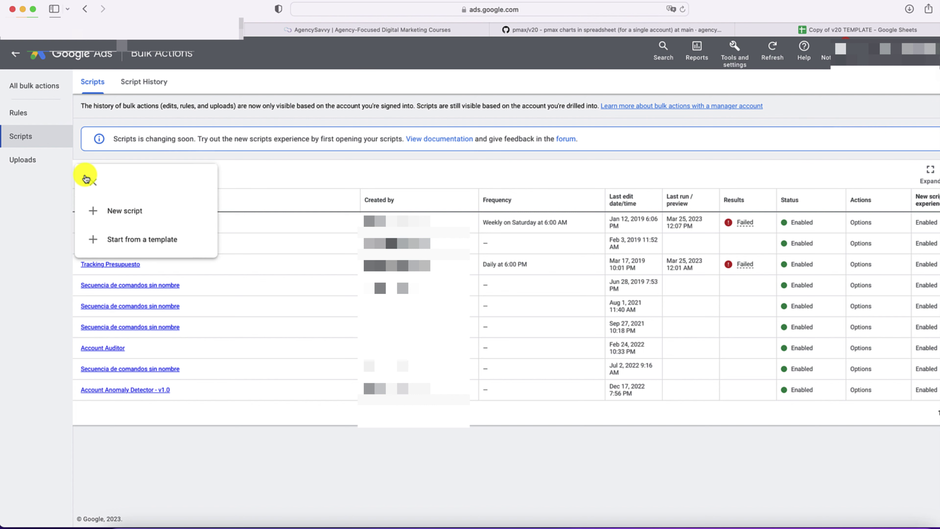
pyautogui.click(144, 214)
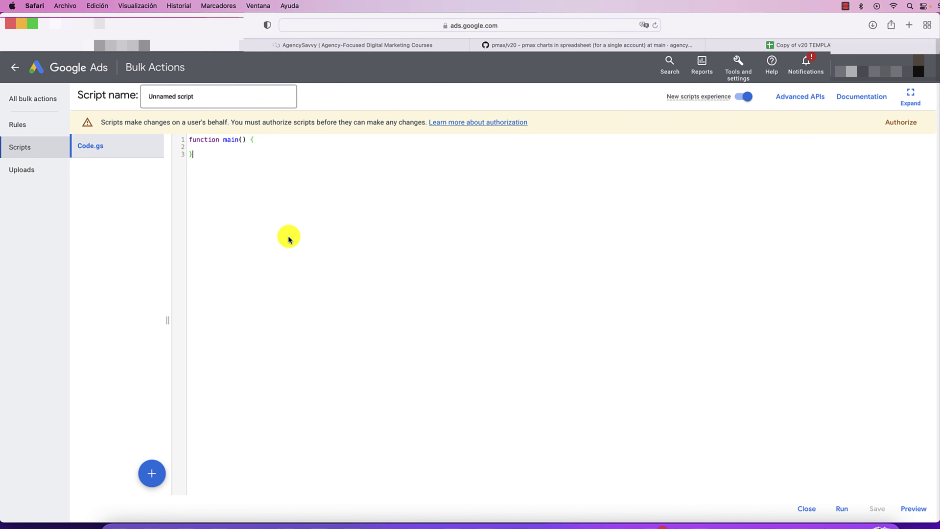
# Replace the default main function in Code.gs with the copied v20 script code and authorize the script
pyautogui.click(249, 164)
pyautogui.moveTo(248, 164); pyautogui.dragTo(180, 139)
pyautogui.press('BackSpace')
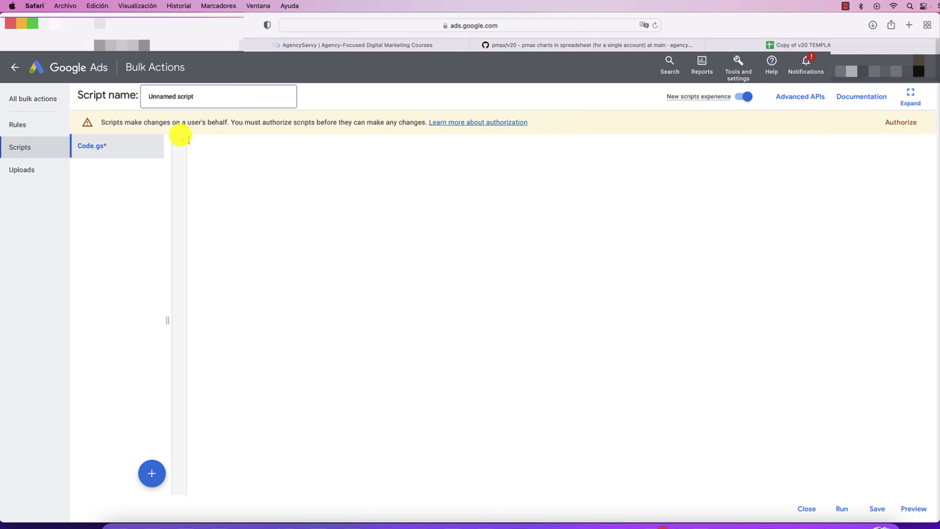
pyautogui.press('super+v')
pyautogui.scroll(15, 315, 162)
pyautogui.scroll(4, 315, 161)
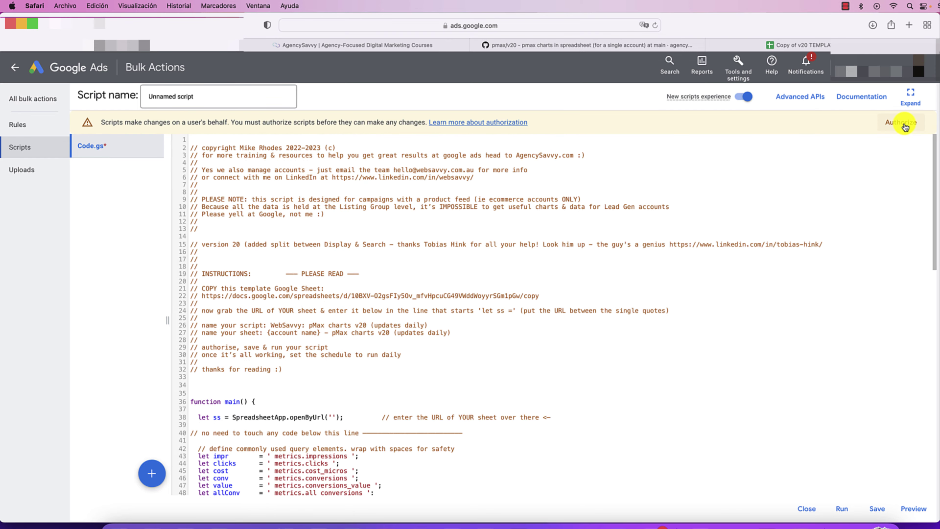
pyautogui.click(906, 127)
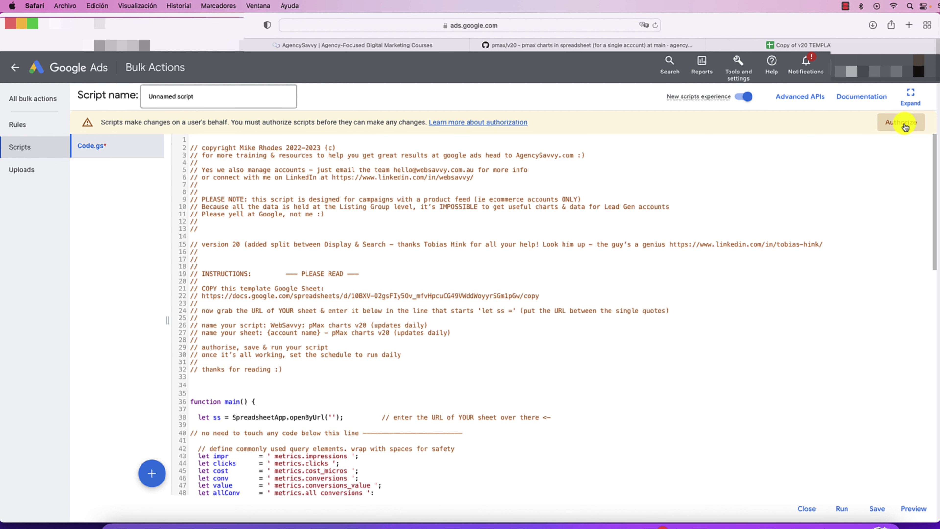
# Name the script Performance Max
pyautogui.tripleClick(184, 97)
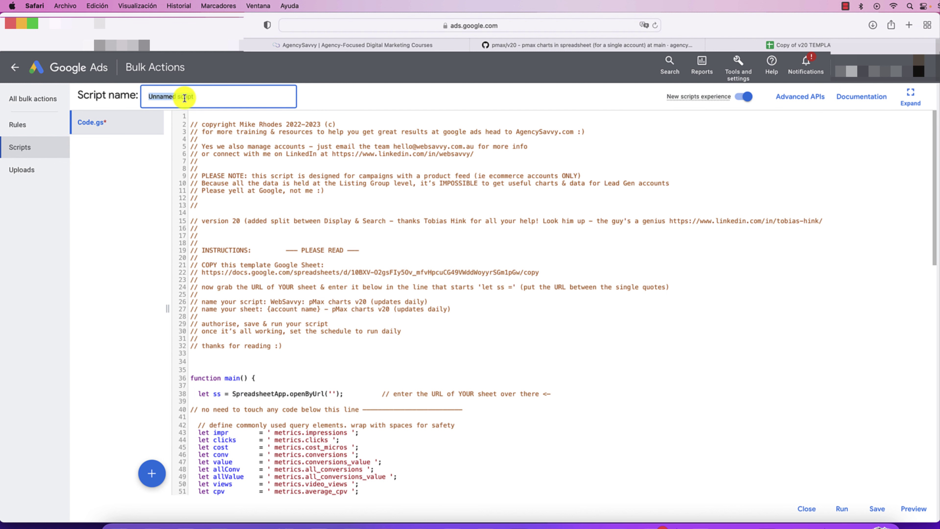
pyautogui.write('Pmax x')
pyautogui.click(247, 119)
pyautogui.click(147, 97)
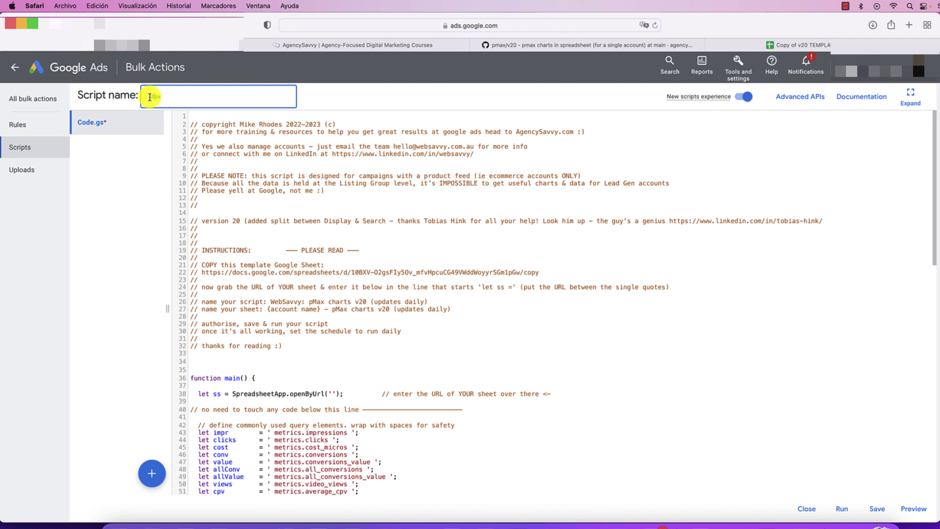
pyautogui.write('Performance')
pyautogui.click(265, 159)
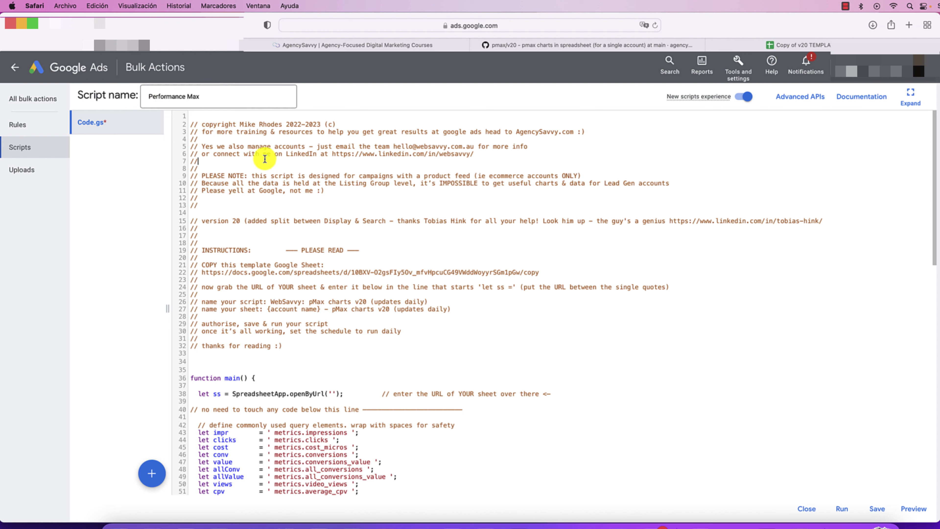
# Read the script's setup instructions and copy the URL of the Copy of v20 TEMPLATE spreadsheet
pyautogui.click(263, 154)
pyautogui.scroll(-2, 285, 271)
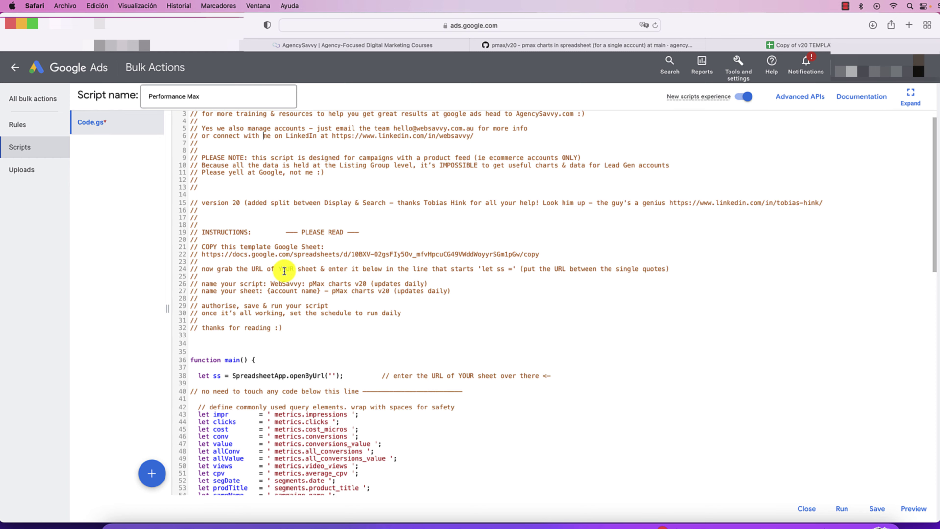
pyautogui.scroll(-2, 285, 271)
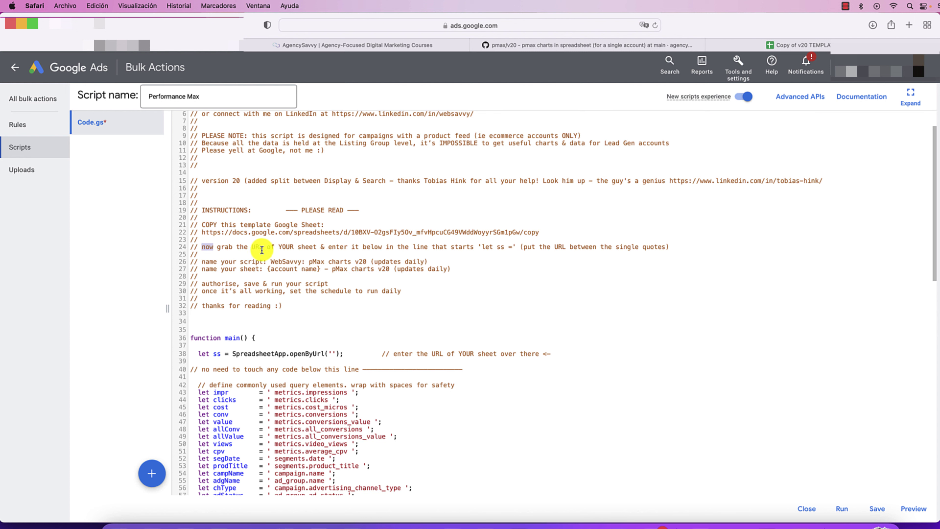
pyautogui.click(800, 46)
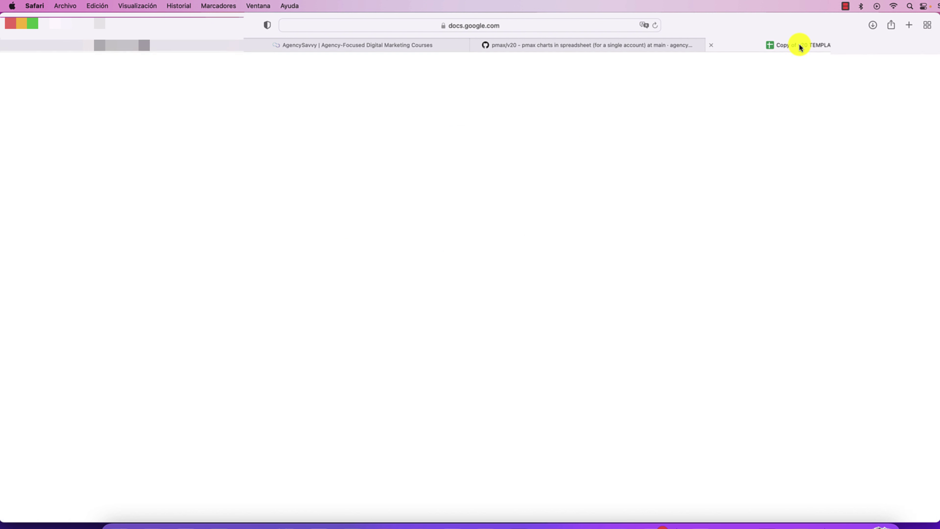
pyautogui.click(478, 24)
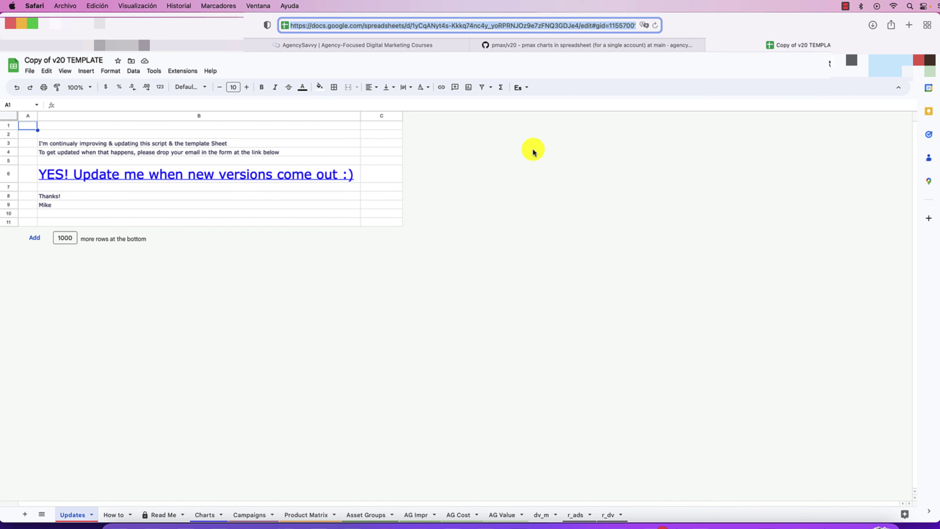
# Close the AgencySavvy page and paste the spreadsheet URL between the single quotes of SpreadsheetApp.openByUrl on line 38 of the Google Ads script
pyautogui.click(345, 45)
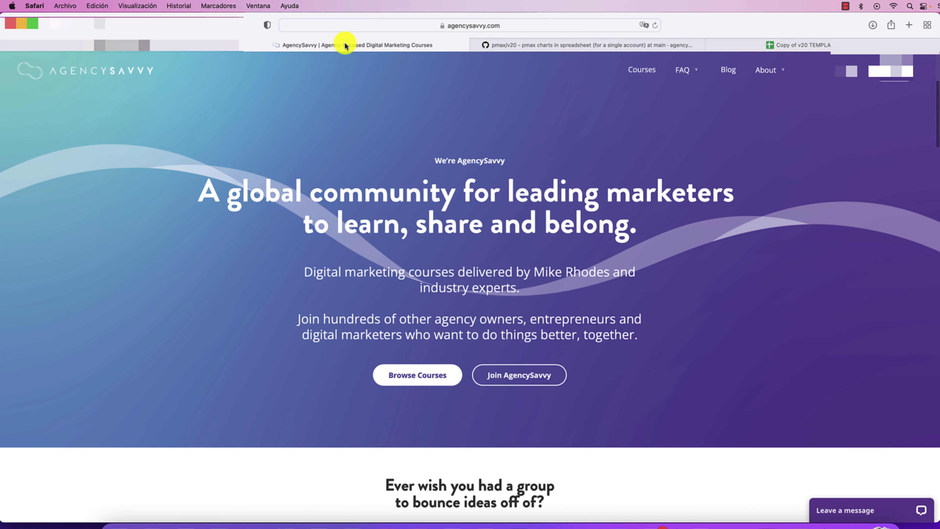
pyautogui.press('super+w')
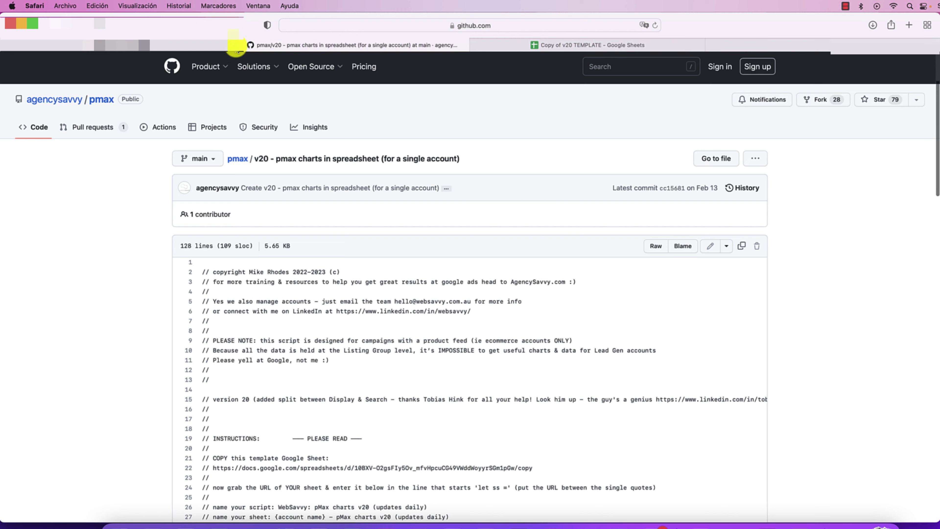
pyautogui.click(160, 44)
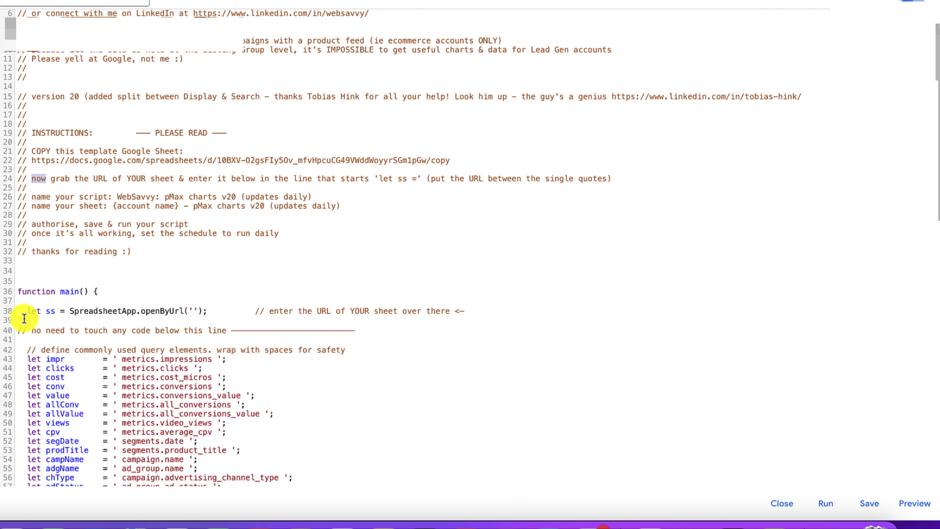
pyautogui.click(193, 311)
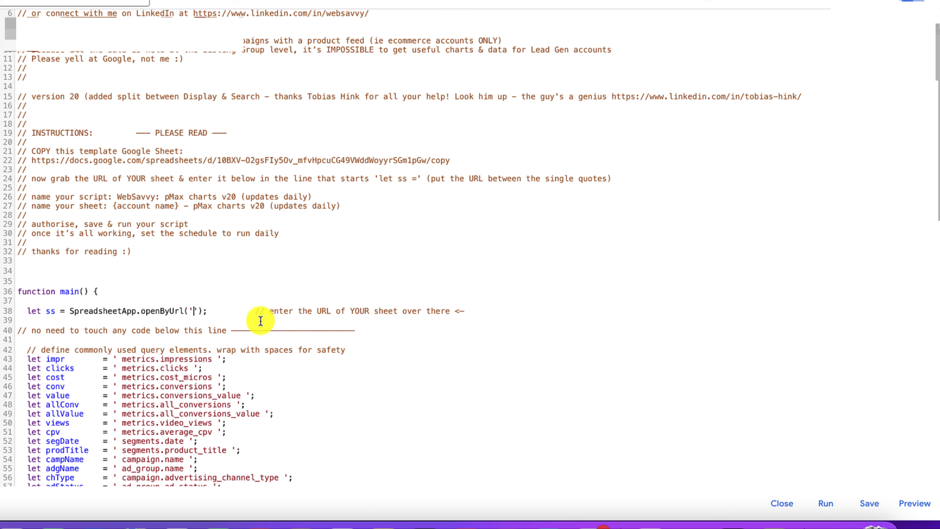
pyautogui.scroll(-1, 372, 321)
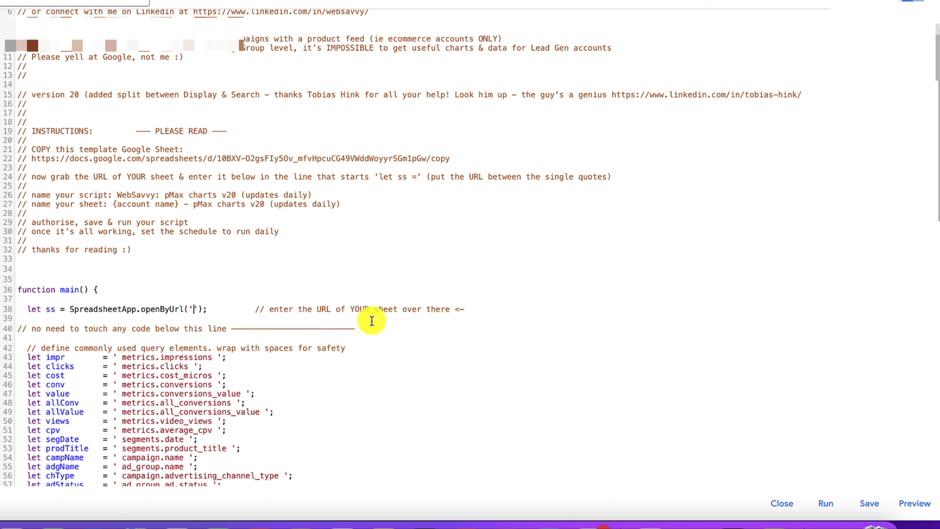
pyautogui.press('super+v')
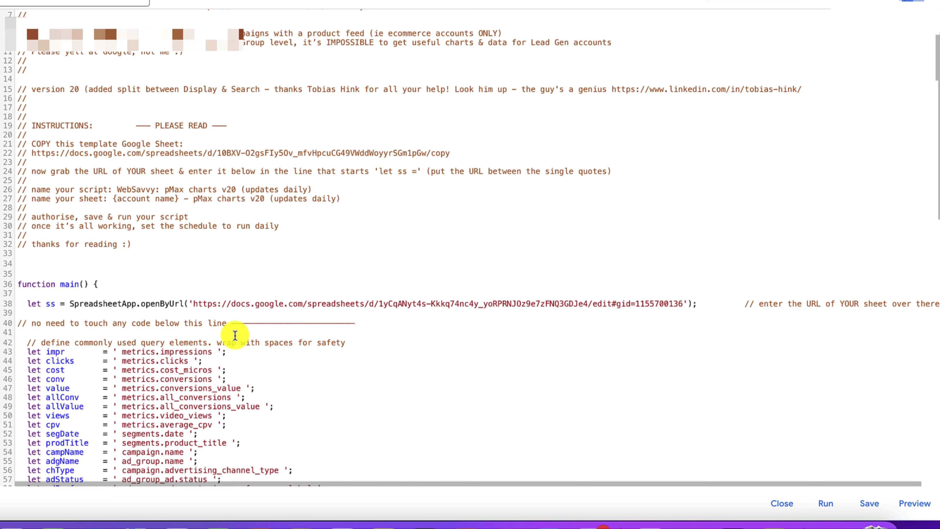
# Look over the script's query definitions and report calls, and save the script
pyautogui.scroll(-18, 235, 335)
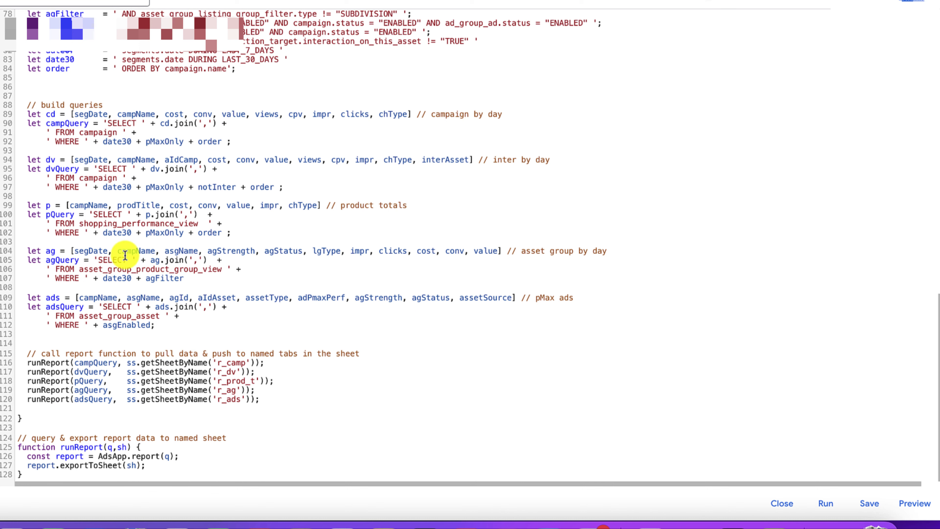
pyautogui.scroll(2, 161, 279)
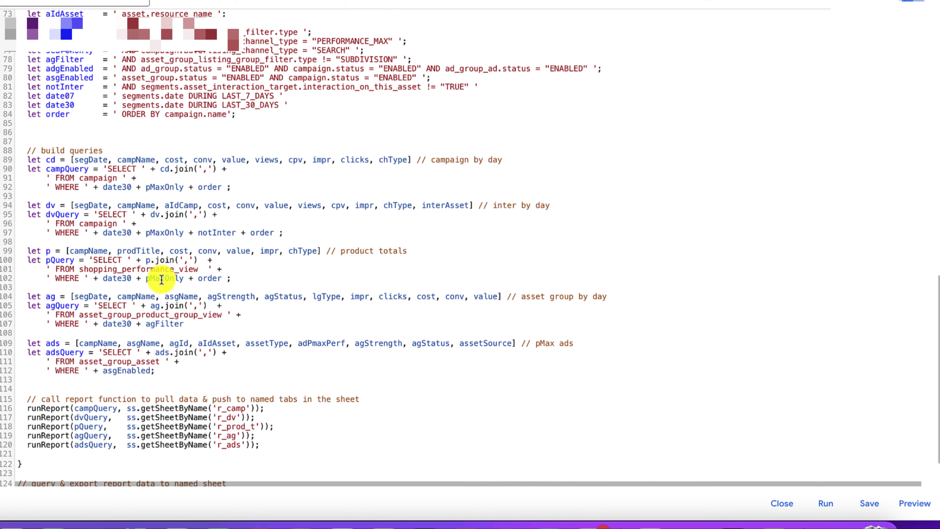
pyautogui.scroll(13, 162, 279)
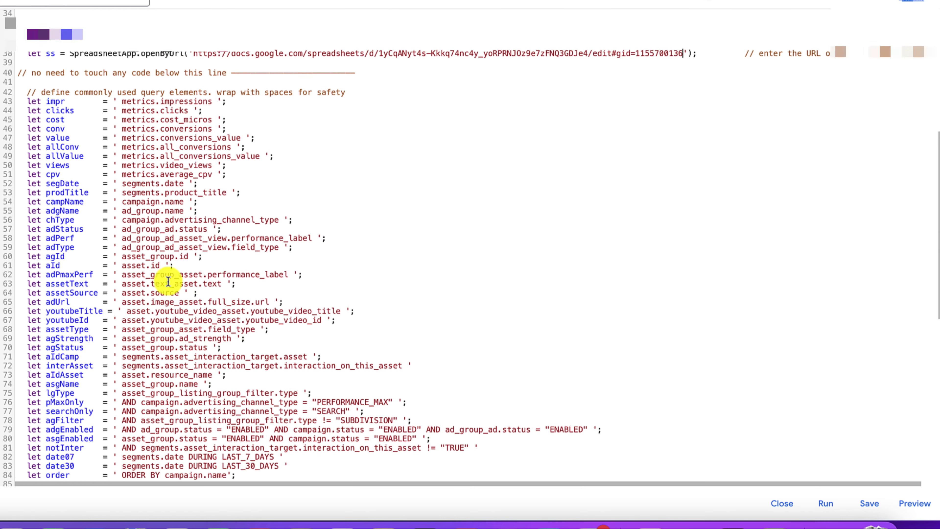
pyautogui.scroll(-2, 170, 282)
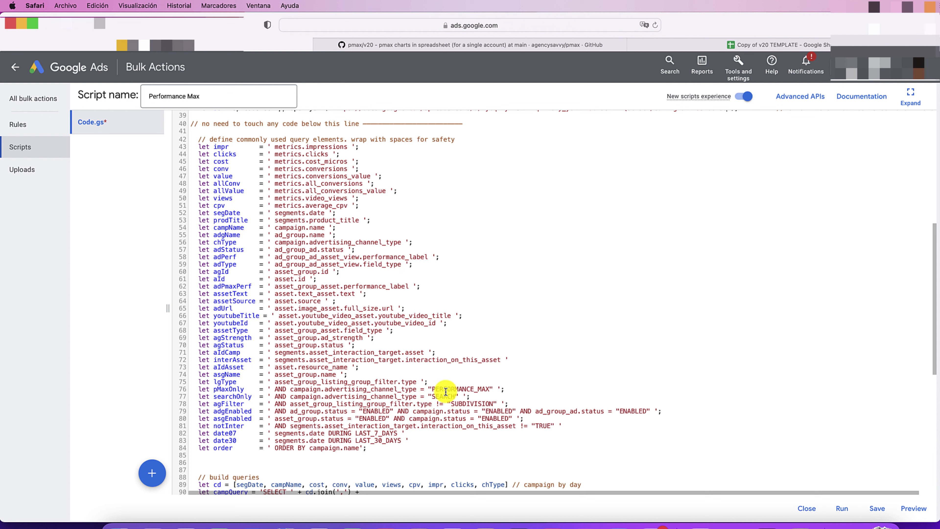
pyautogui.click(877, 509)
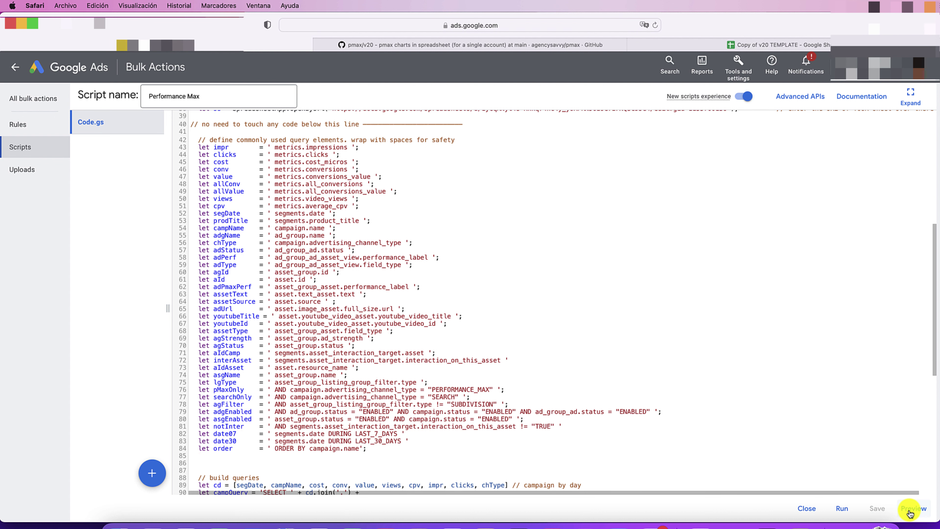
# Authorize the Performance Max script again and preview it, checking its logs and changes
pyautogui.click(913, 509)
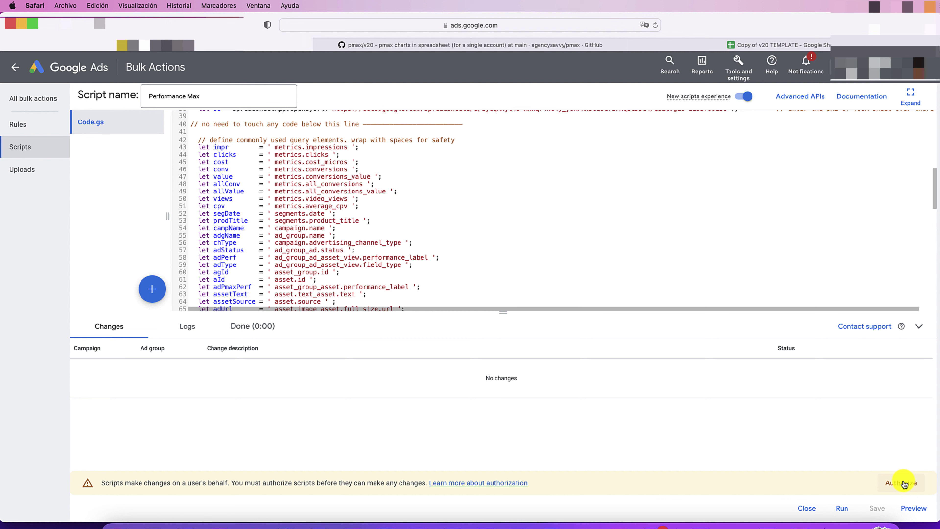
pyautogui.click(904, 483)
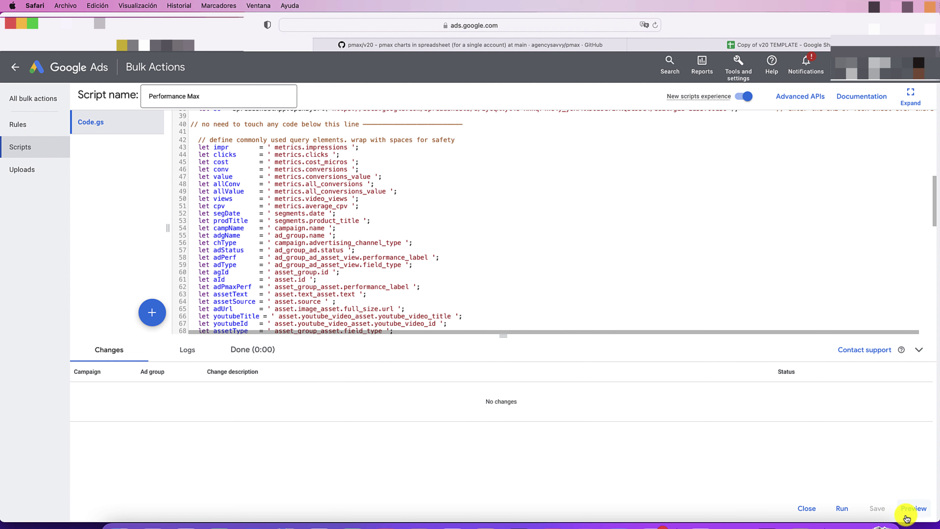
pyautogui.click(911, 510)
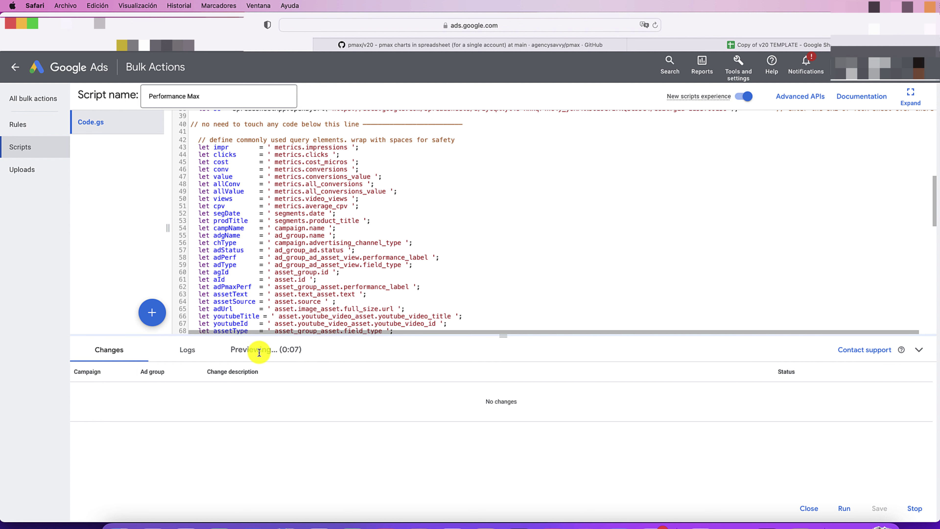
pyautogui.click(192, 354)
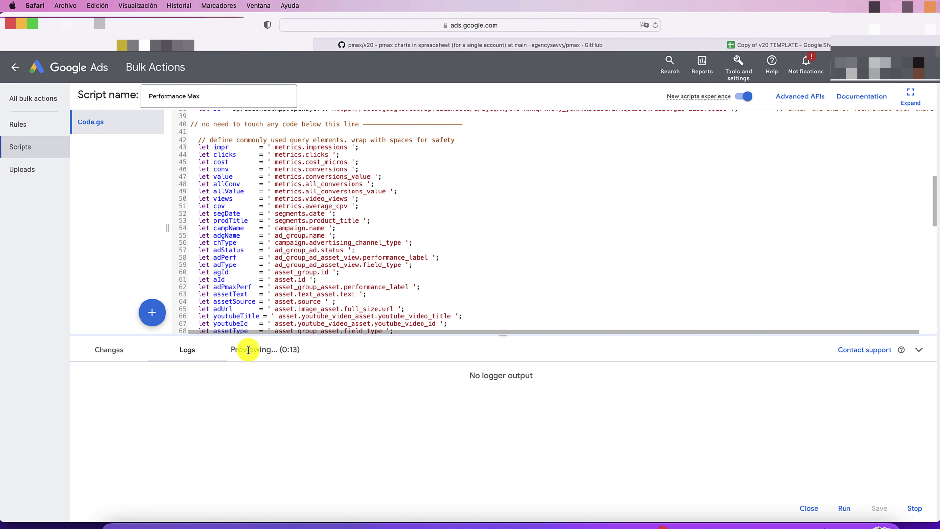
pyautogui.click(122, 354)
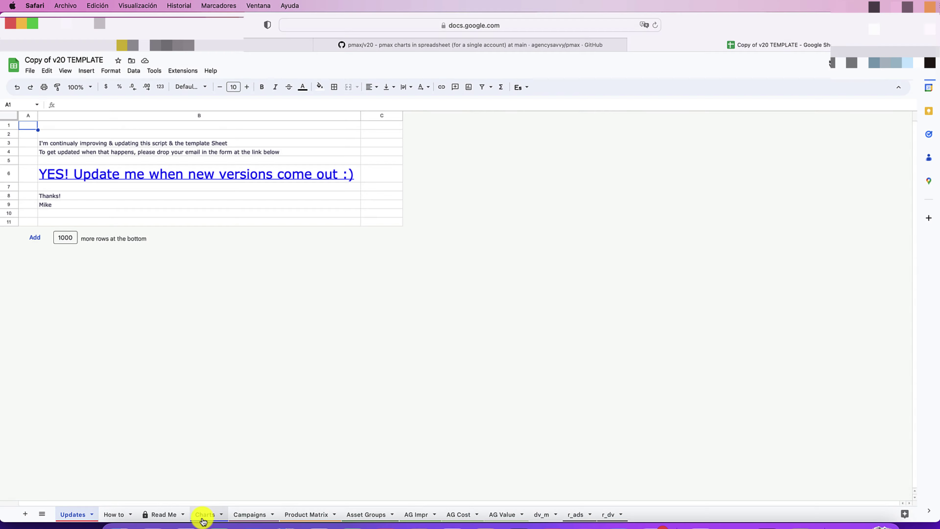
# Check the Charts sheet of the copied template and run the Performance Max script in Google Ads
pyautogui.click(205, 514)
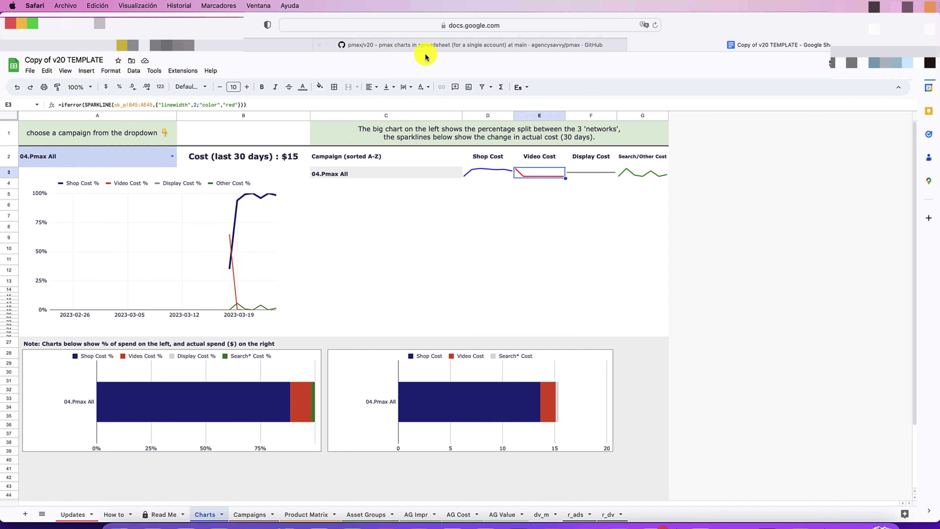
pyautogui.click(242, 46)
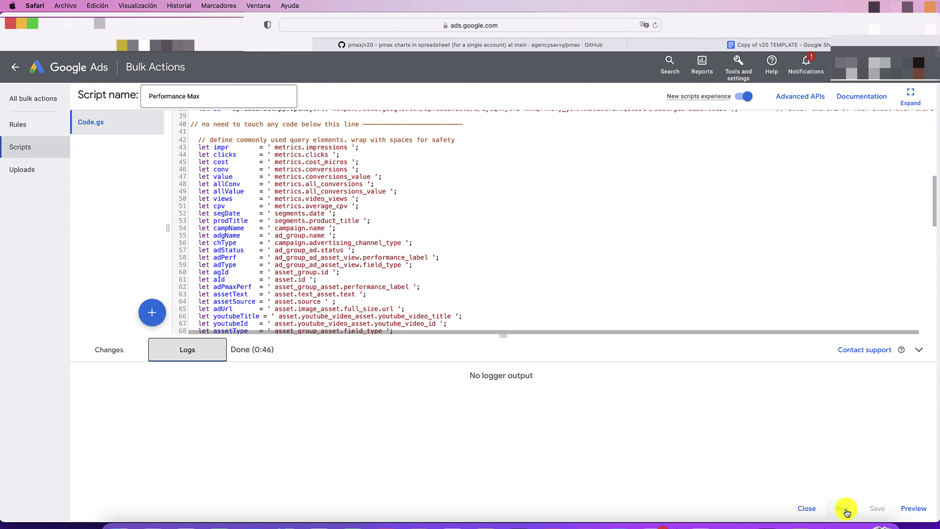
pyautogui.click(846, 510)
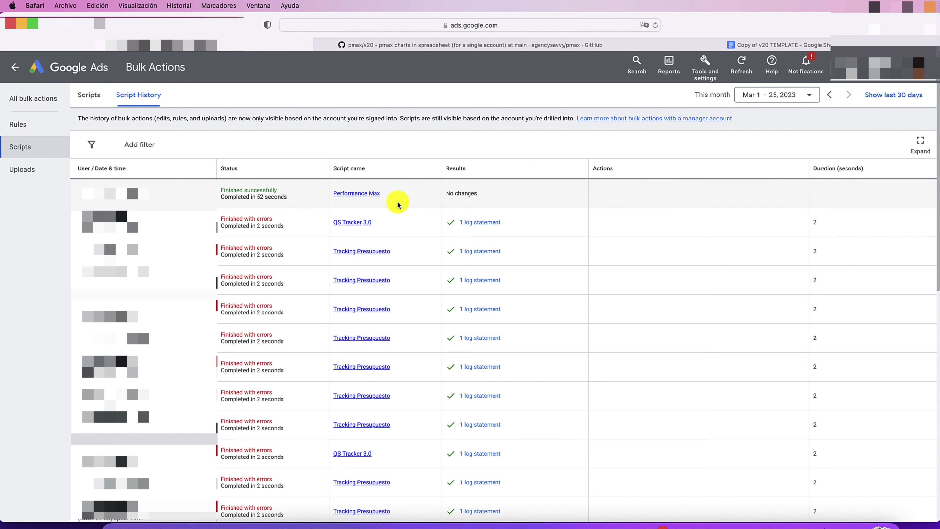
# Switch to the copied v20 TEMPLATE spreadsheet in Google Sheets and rename it to Análisis Pmax
pyautogui.click(799, 47)
pyautogui.click(64, 59)
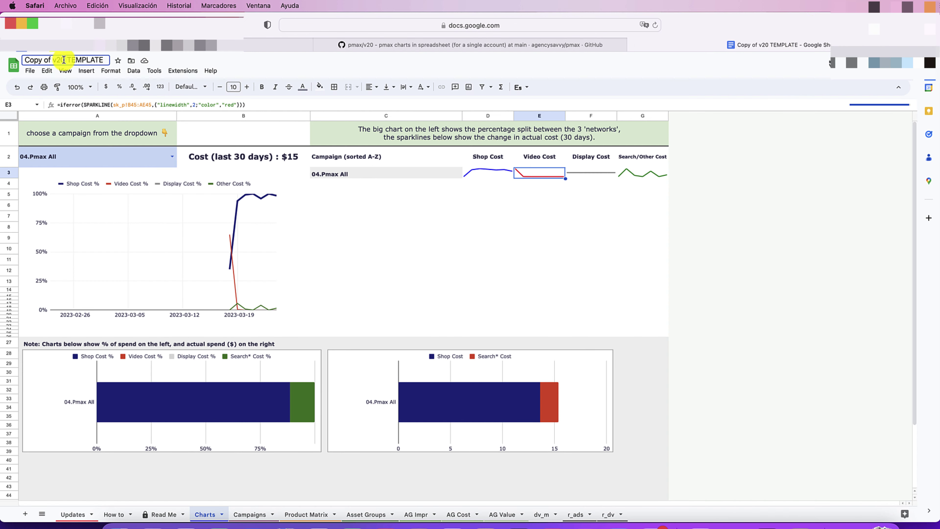
pyautogui.write('Análisis P')
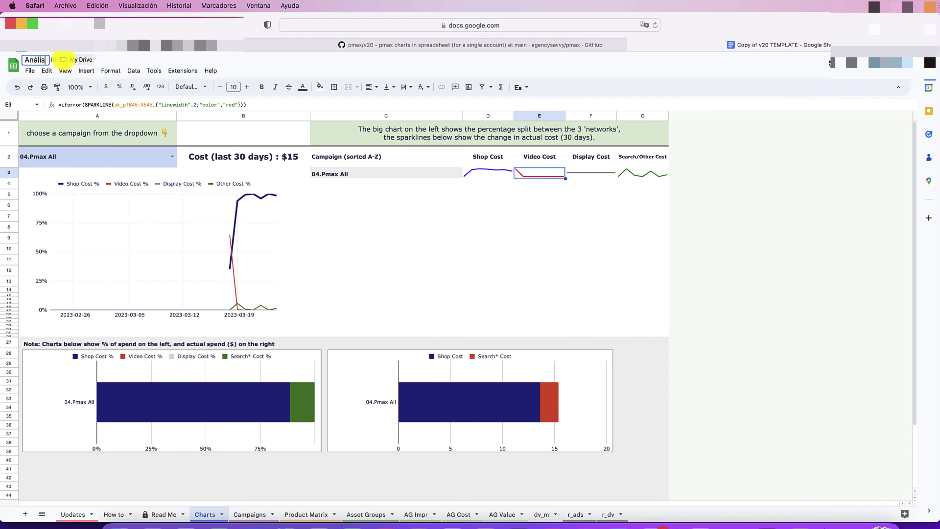
pyautogui.write('max')
pyautogui.press('Return')
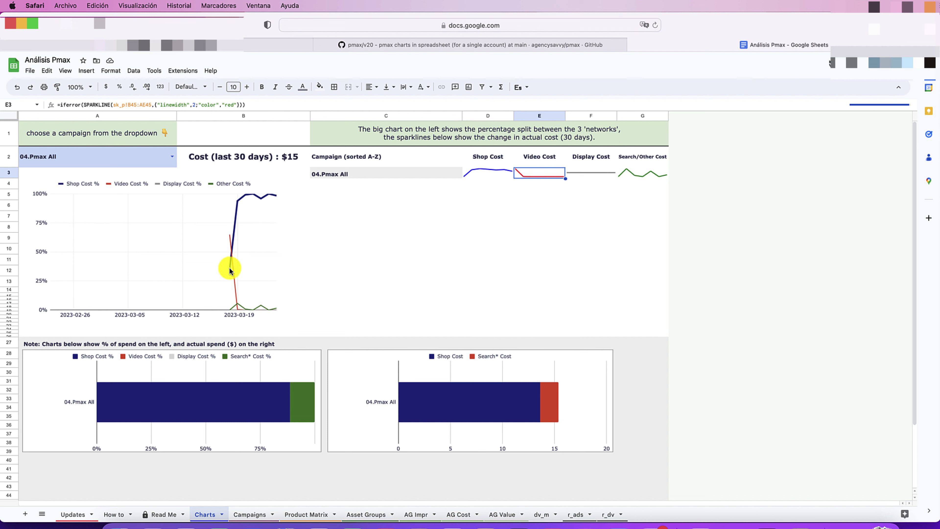
# Examine the network cost-split line chart and the spend percentage bar chart for the 04.Pmax All campaign on the Charts sheet
pyautogui.click(255, 260)
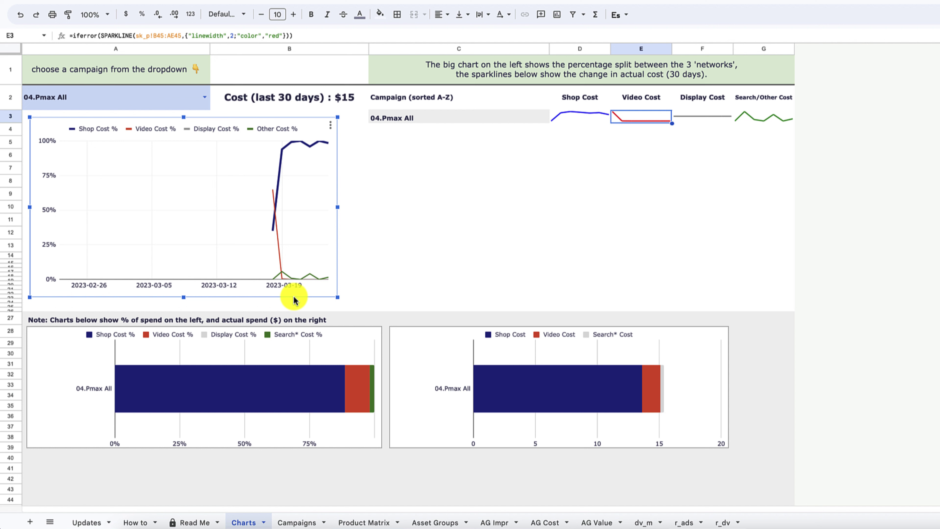
pyautogui.moveTo(272, 283)
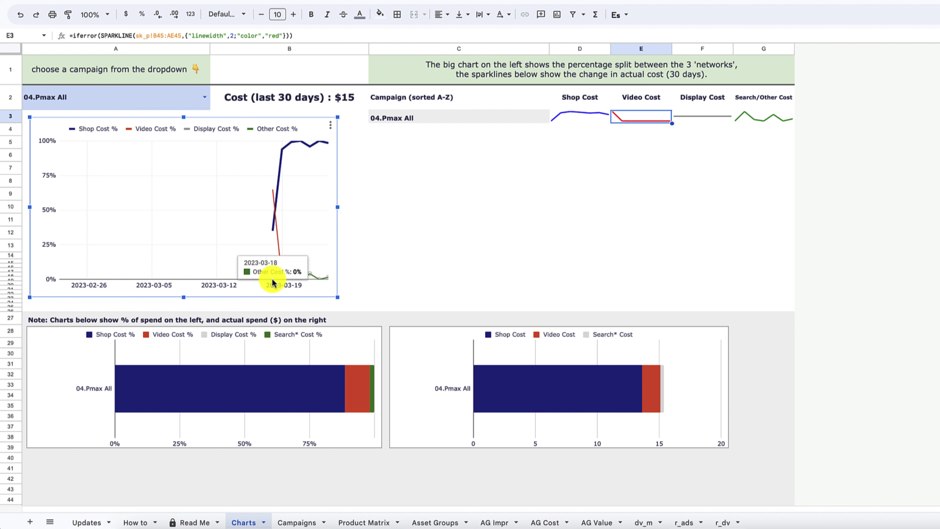
pyautogui.moveTo(311, 277)
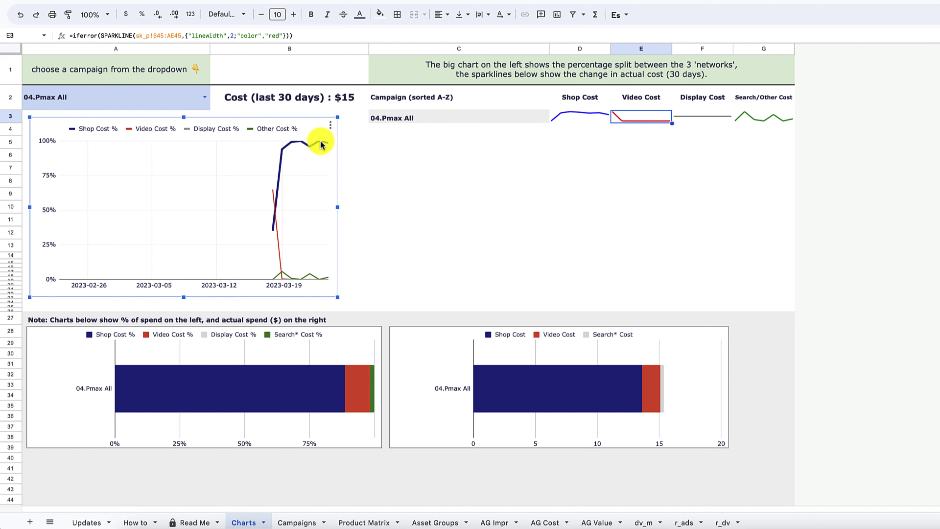
pyautogui.moveTo(318, 146)
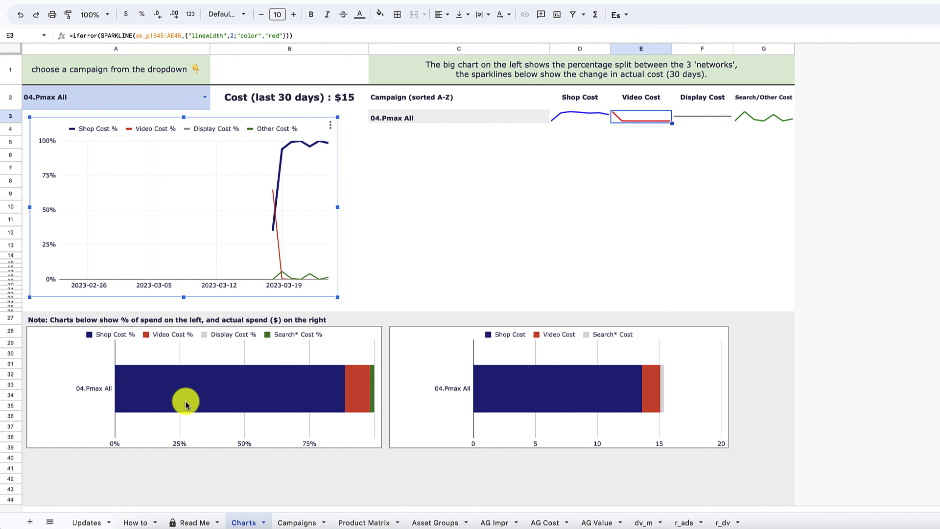
pyautogui.click(306, 410)
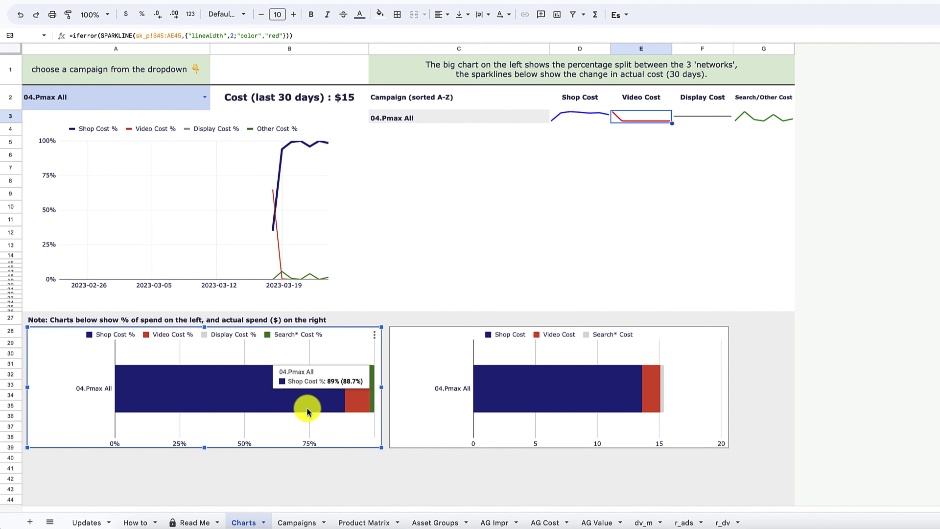